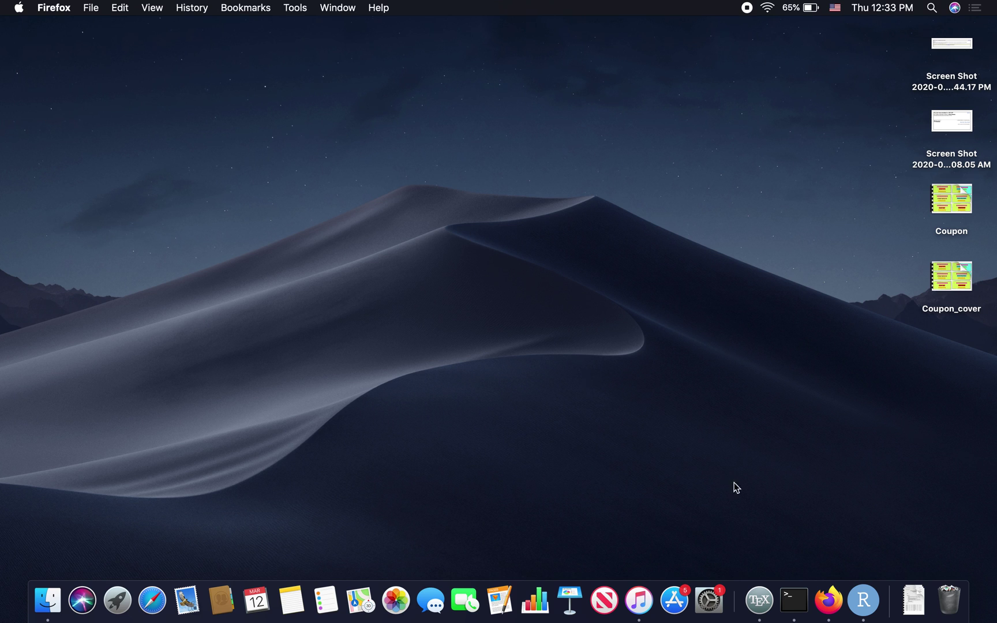
Open zoom.uw.edu in Firefox and sign in to Standard UW Zoom
left_click(828, 600)
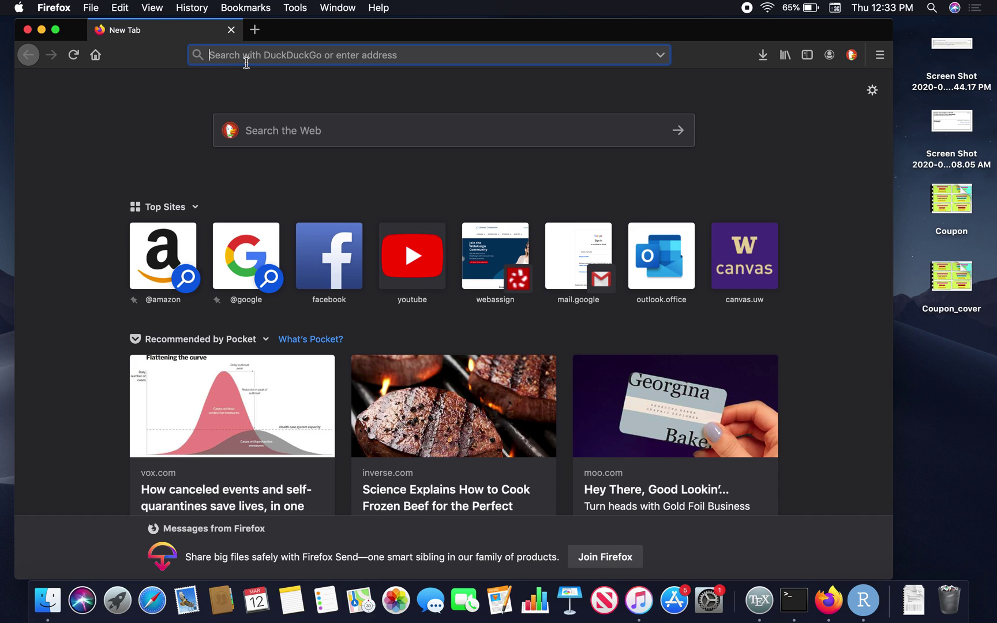
type("zoo")
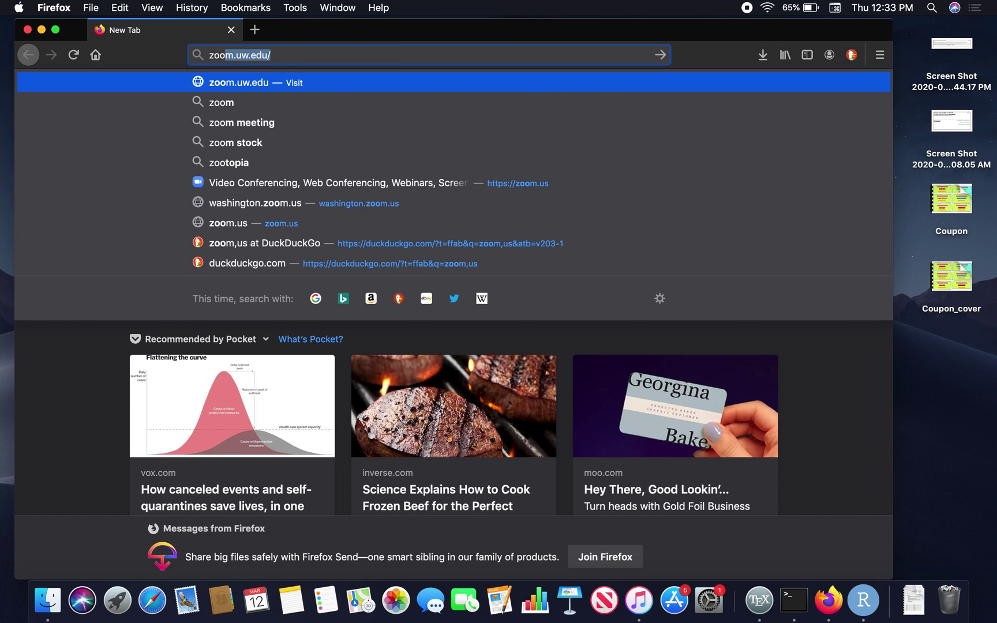
type("m")
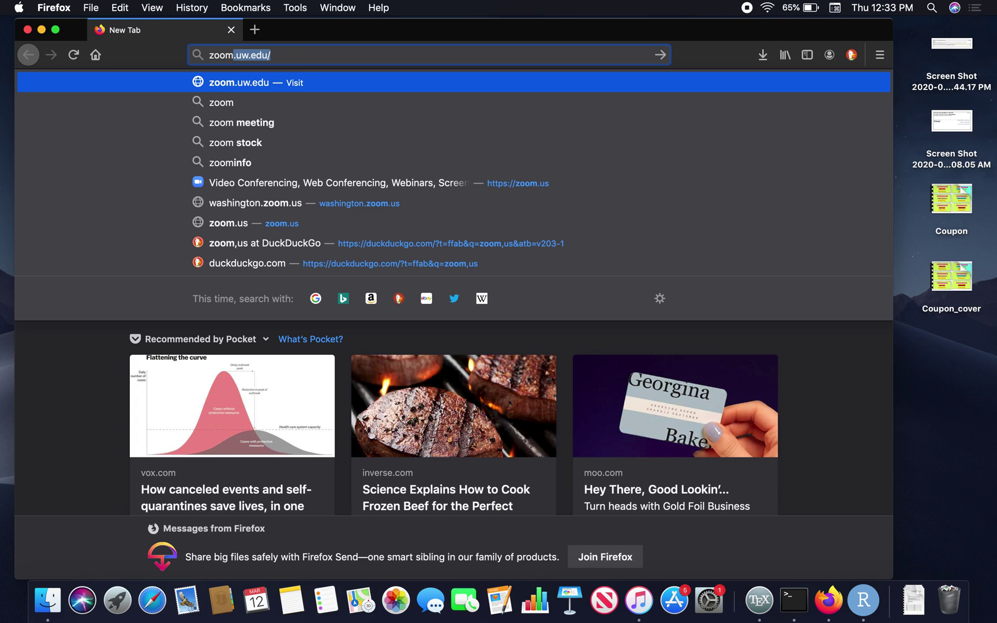
type(".")
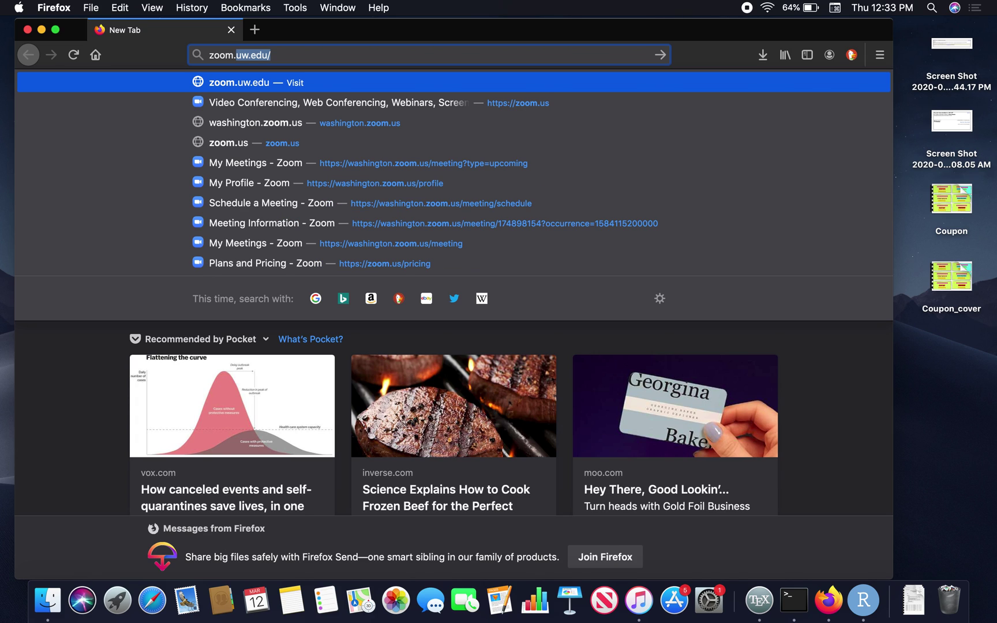
type("uw.edu/")
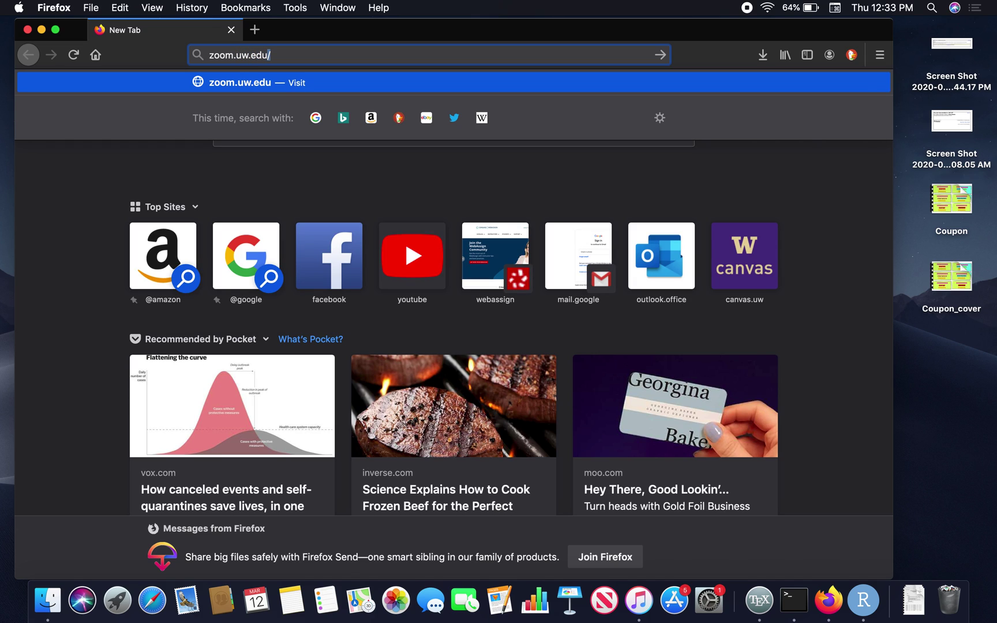
key("Return")
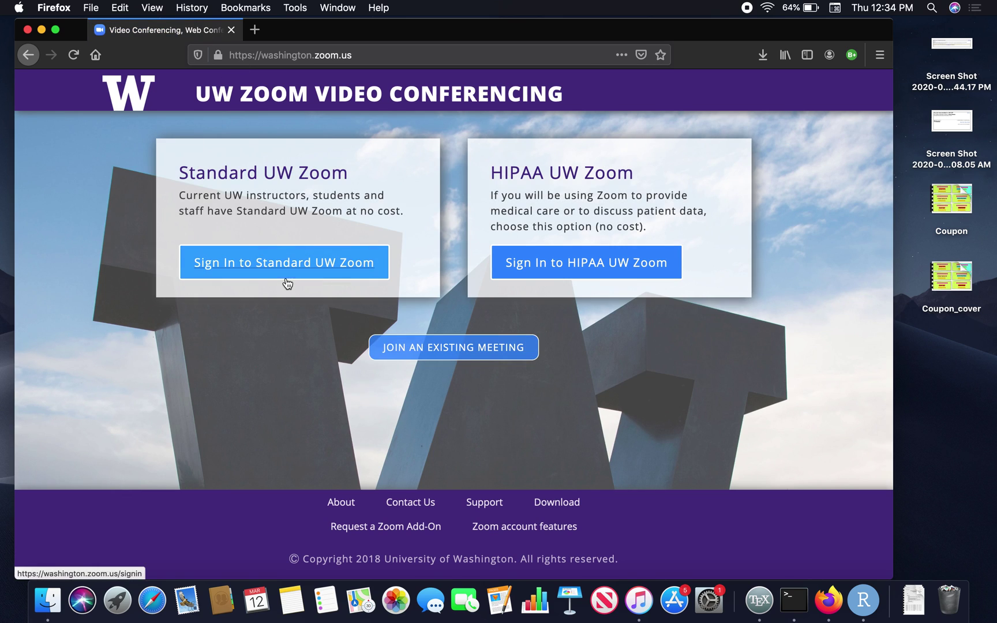
left_click(251, 273)
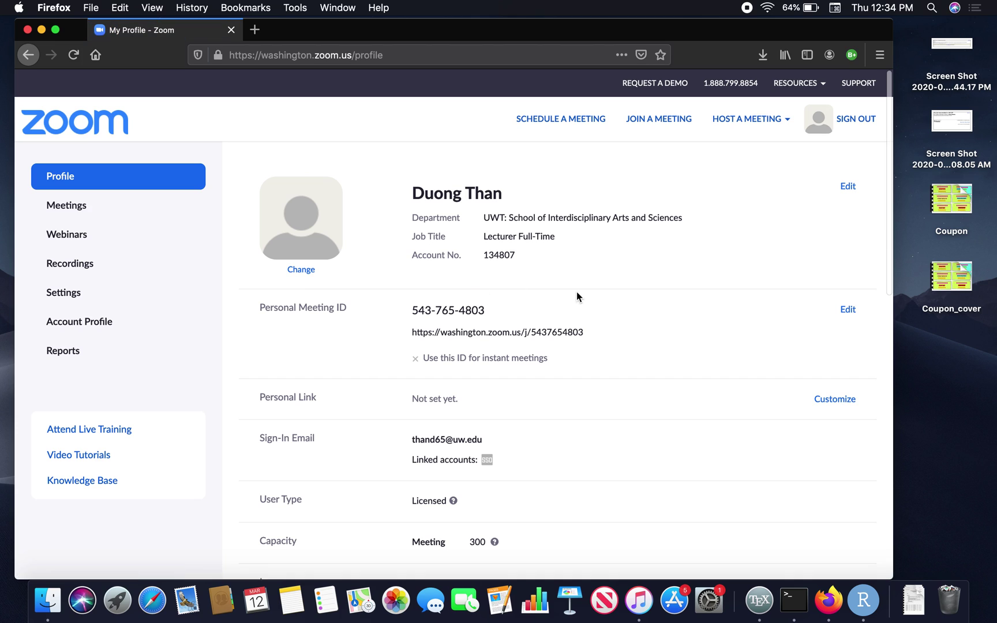
Examine the profile page's meeting ID, user type, capacity, date and time, and calendar integration settings
scroll(550, 293, "down", 1)
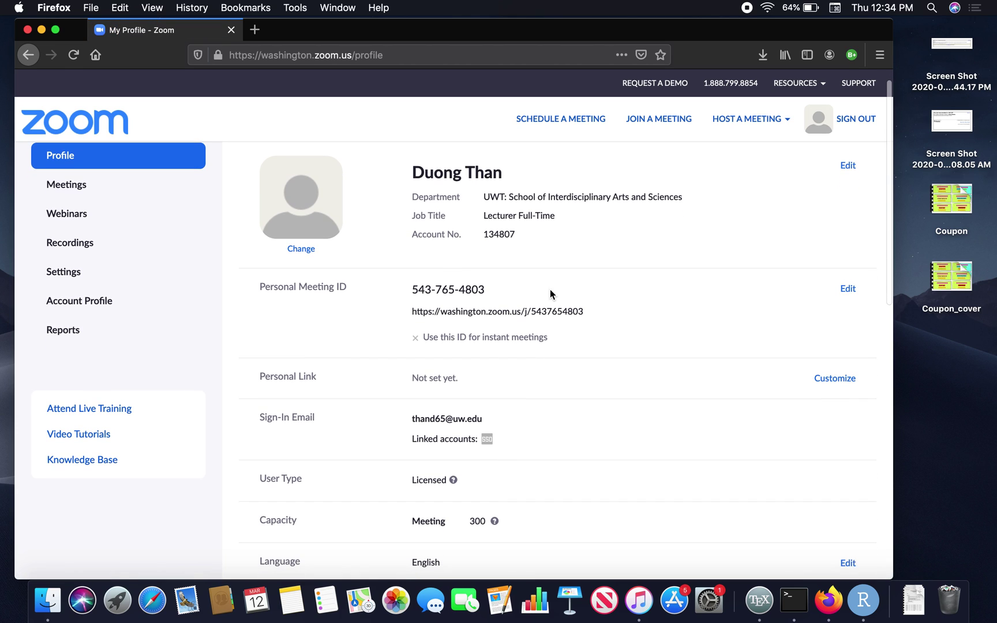
scroll(513, 272, "up", 1)
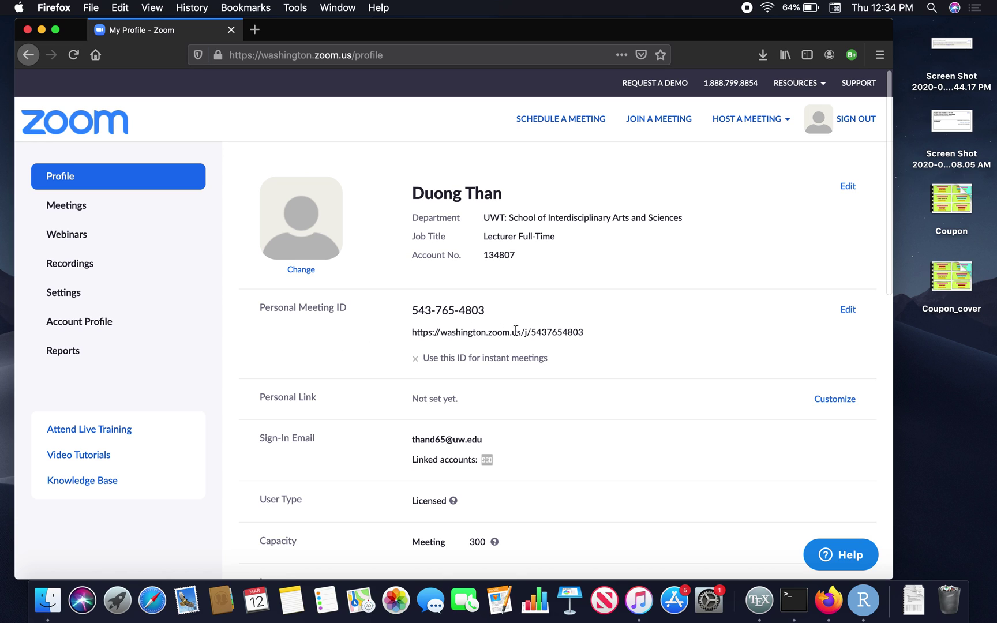
scroll(589, 333, "down", 5)
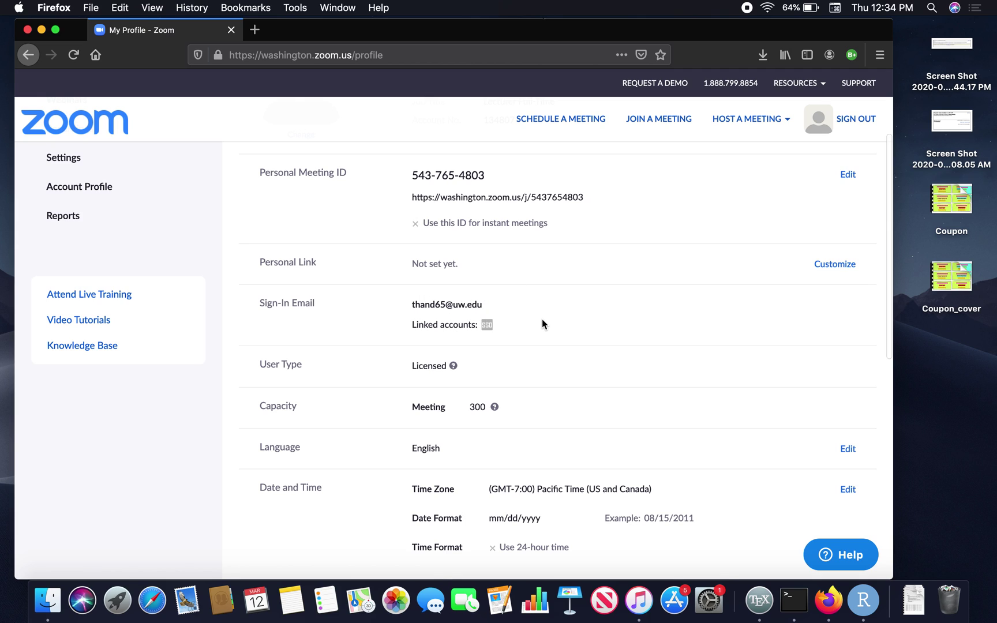
scroll(523, 307, "down", 1)
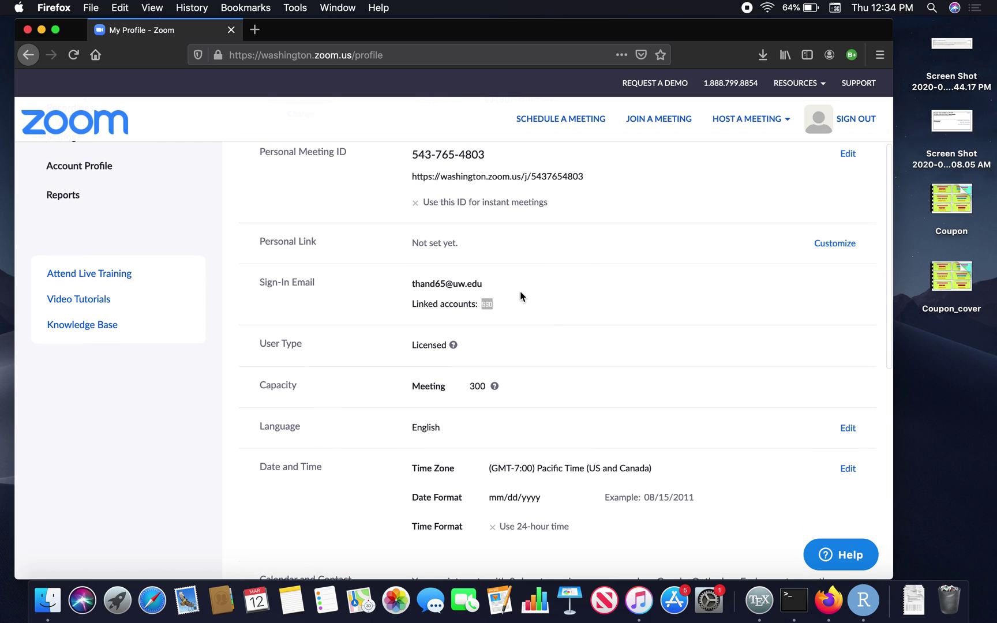
scroll(519, 297, "down", 2)
scroll(489, 293, "down", 5)
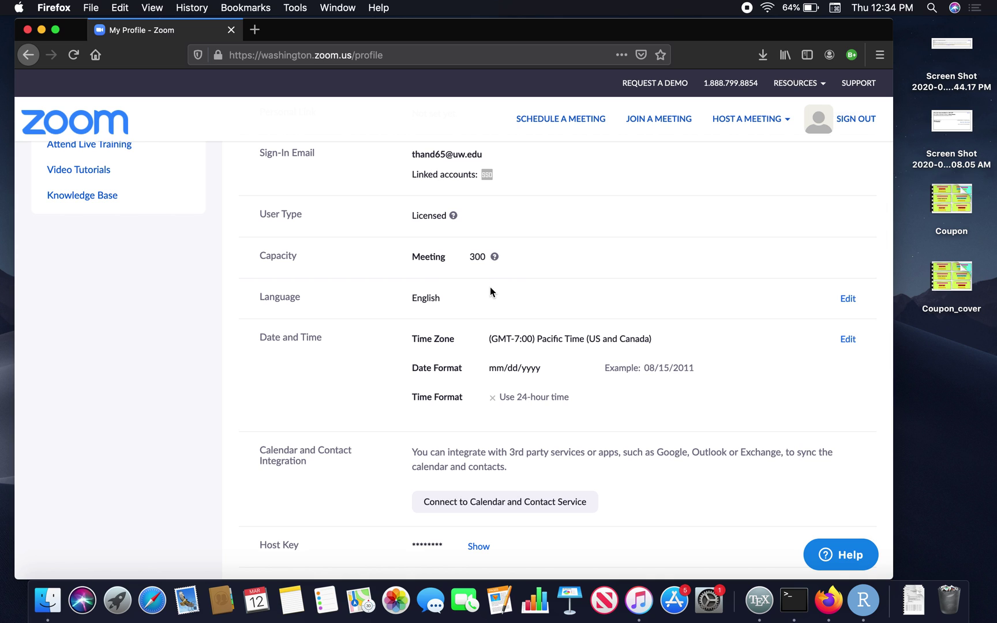
scroll(490, 286, "down", 3)
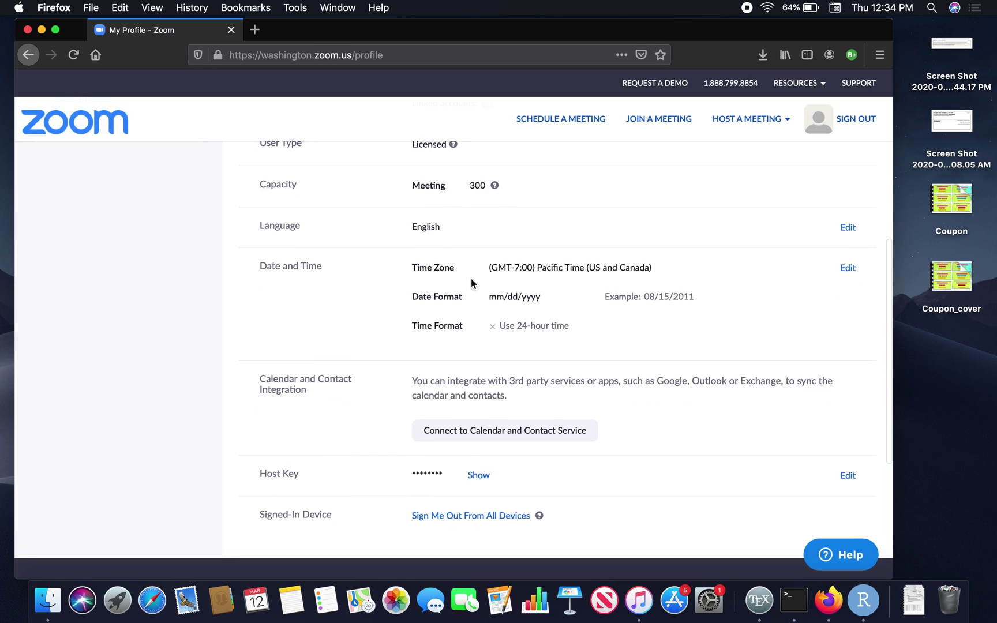
scroll(416, 323, "down", 3)
scroll(404, 317, "up", 15)
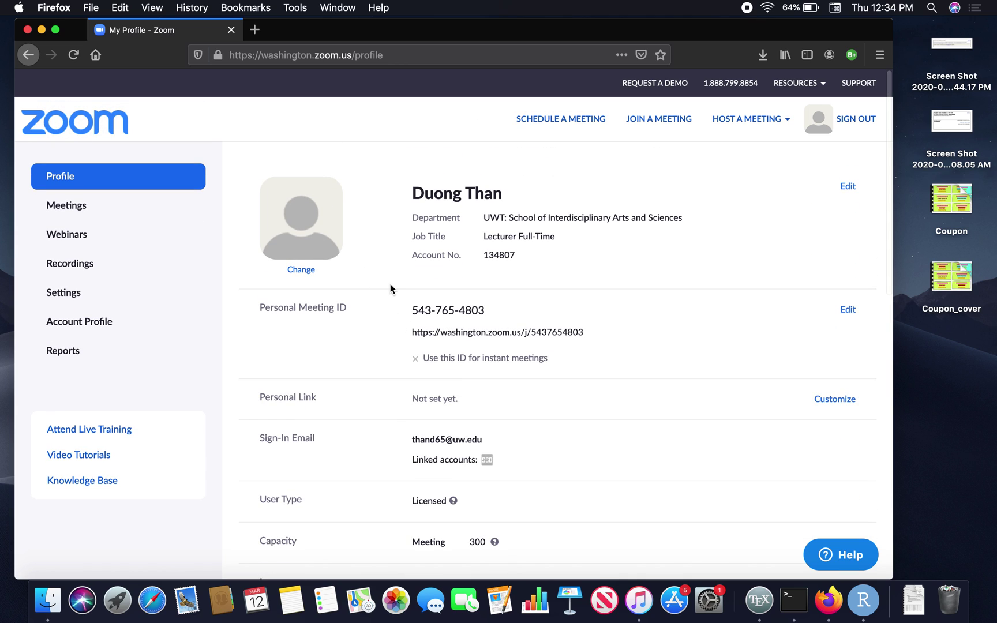
Start scheduling a new meeting and set its topic to "Calculus I Spring 2020"
left_click(541, 124)
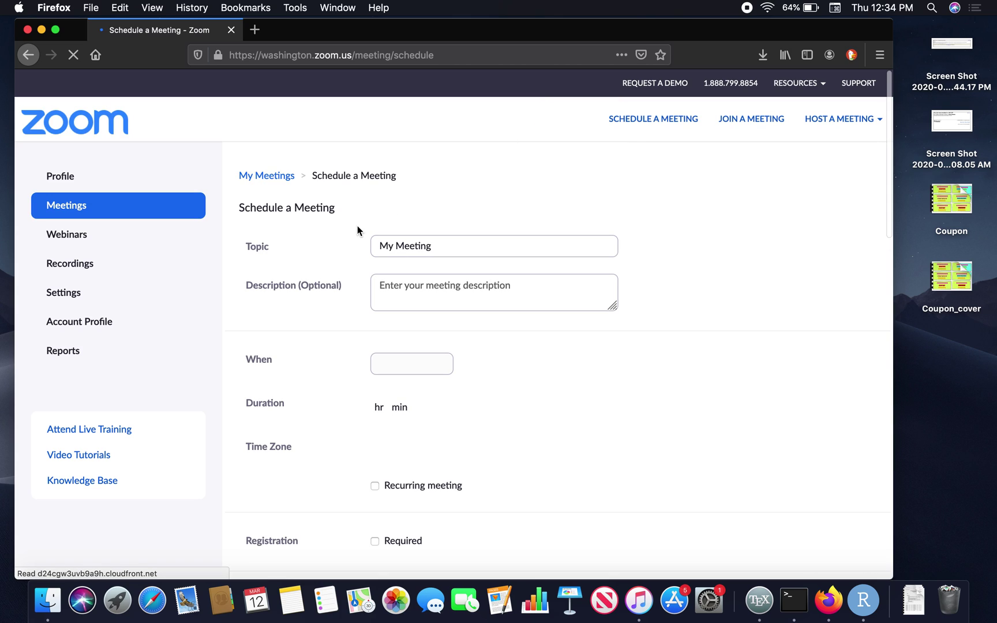
double_click(439, 248)
key("BackSpace")
key("BackSpace")
key("BackSpace")
key("BackSpace")
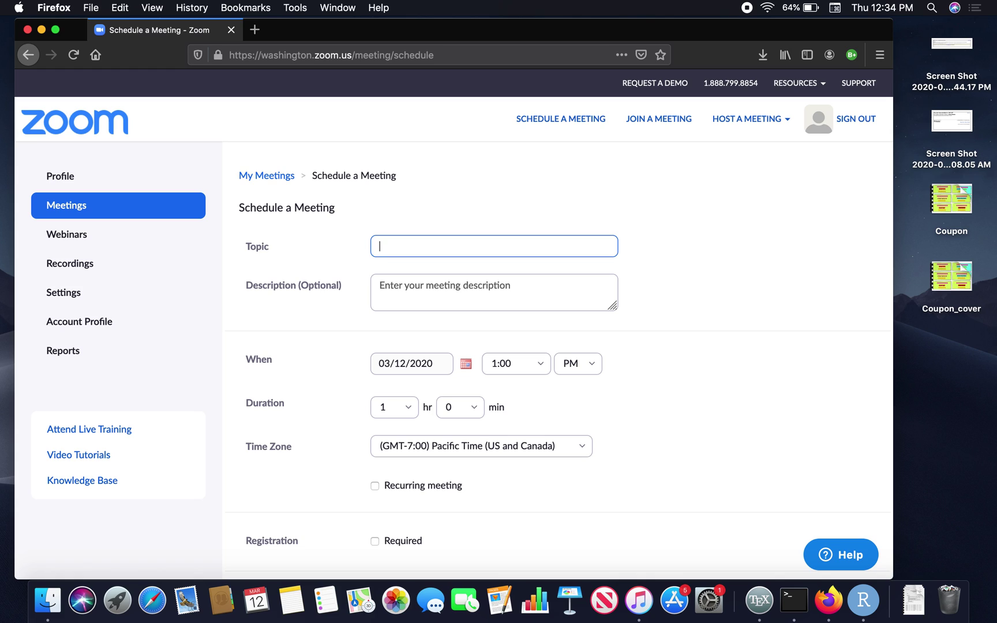
type("Calculus I Spring 2020")
Enter the meeting description "This is remote attendance class for Calculus I Spring 2020"
left_click(441, 286)
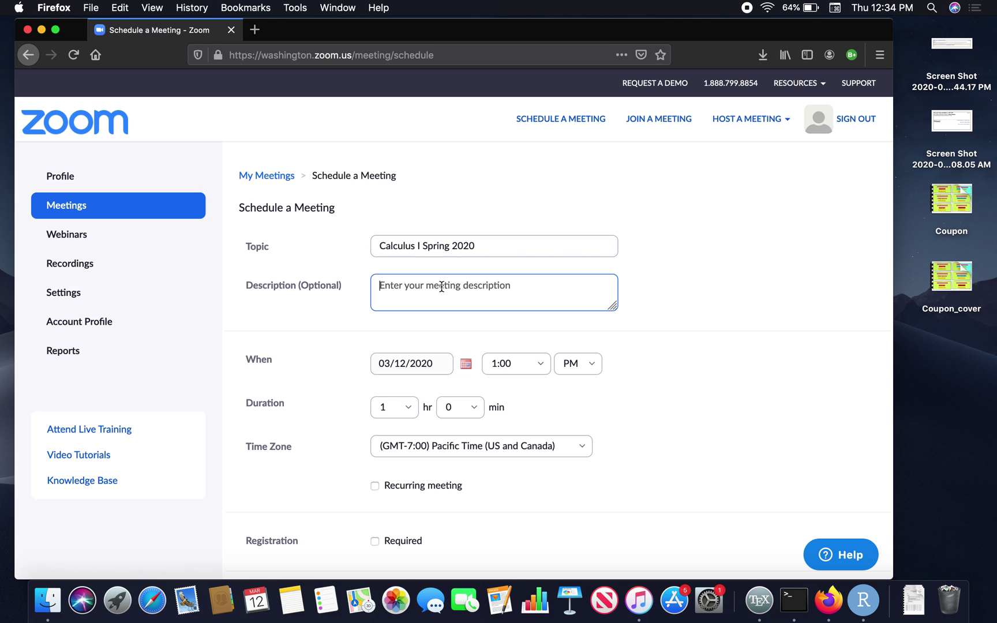
type("Th")
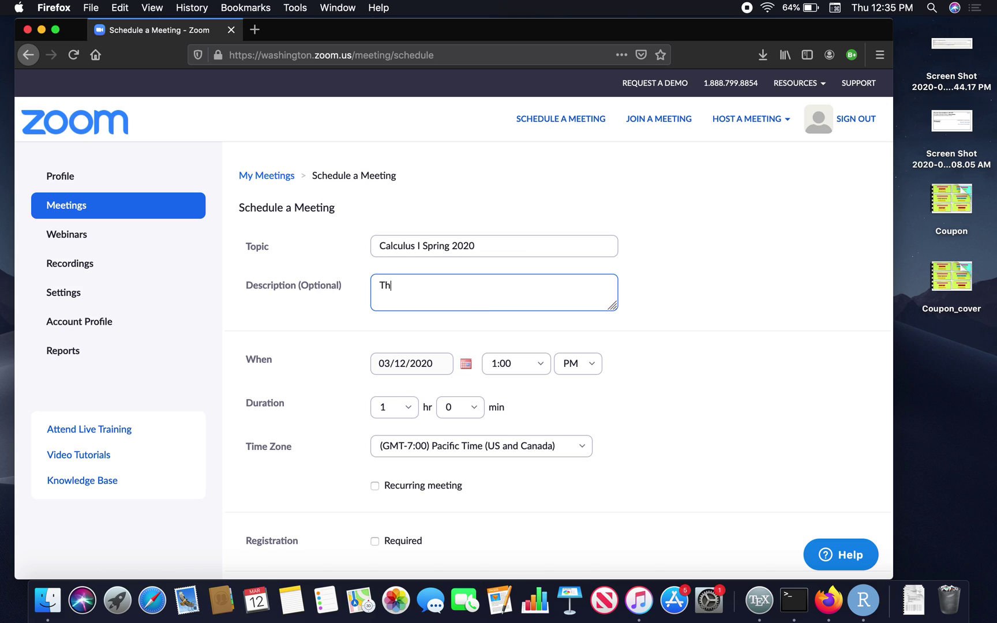
type("is is remote atta")
key("BackSpace")
type("endance ")
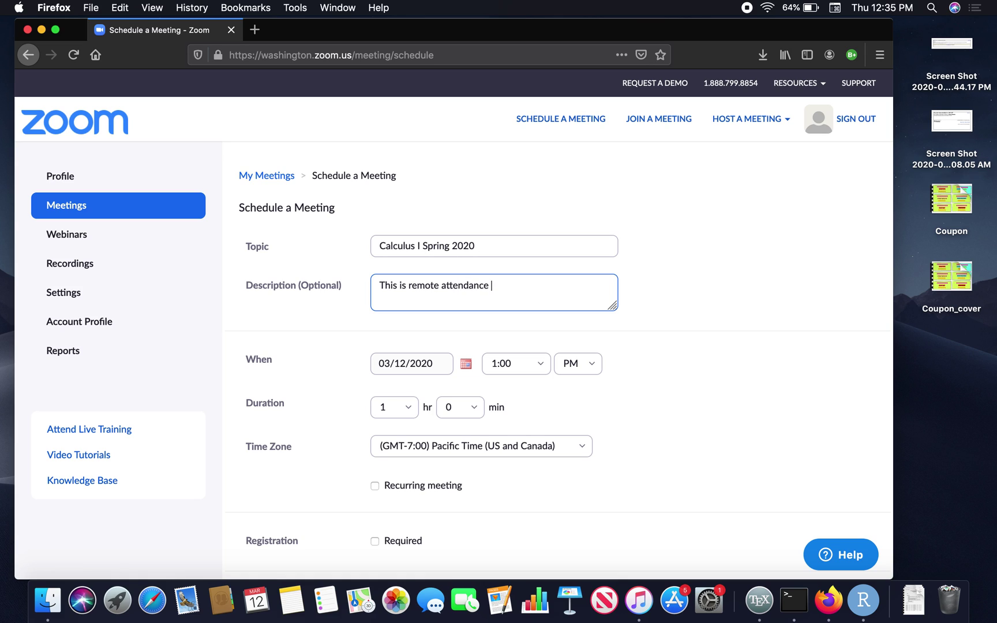
type("class for Calculus I Spring 2020")
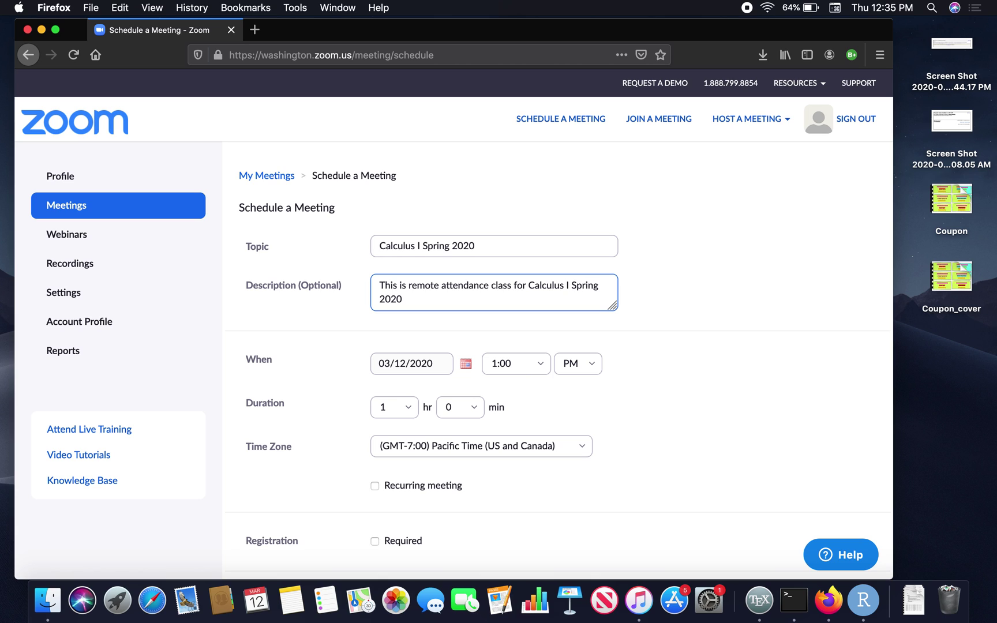
Set the meeting's start date to 03/30/2020
scroll(588, 328, "down", 2)
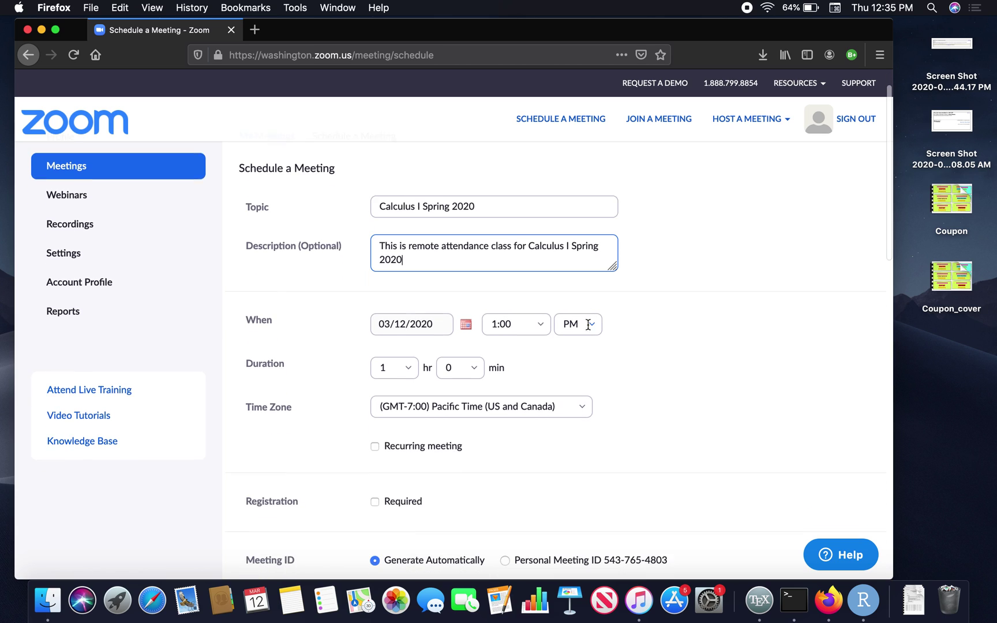
left_click(464, 318)
scroll(413, 402, "down", 1)
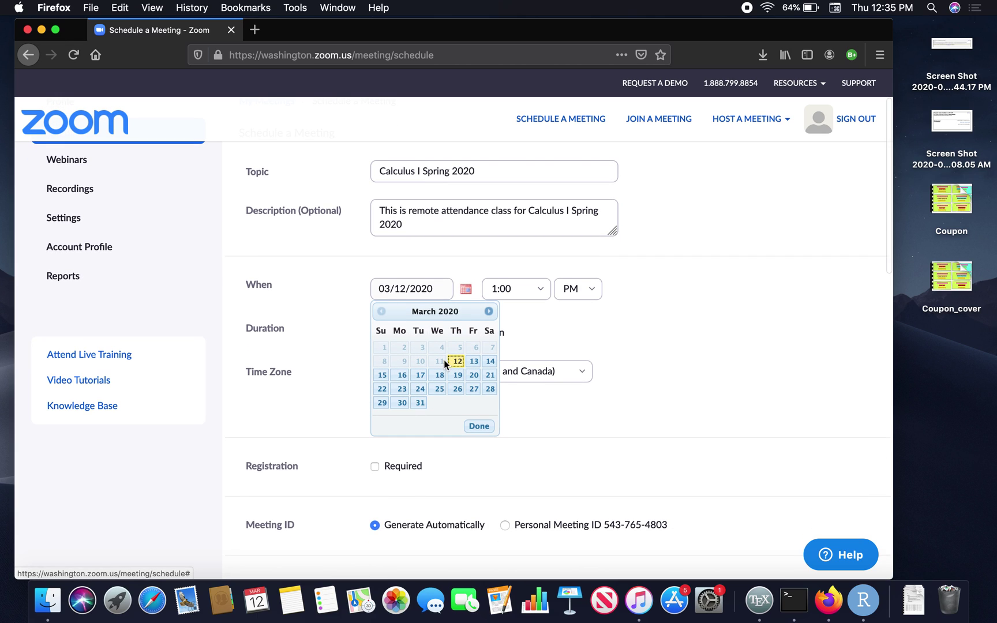
left_click(400, 404)
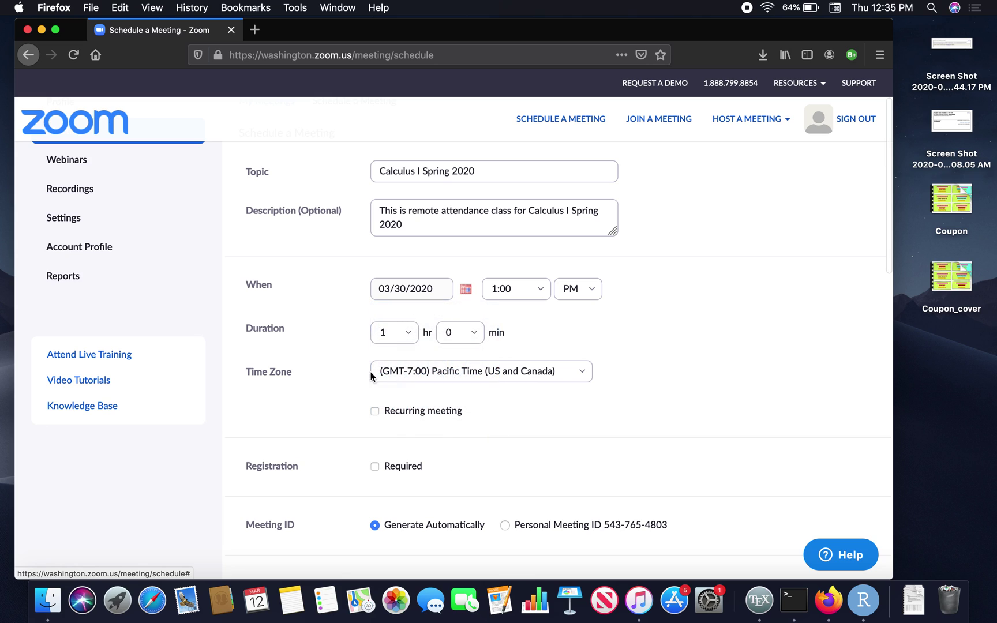
Set the meeting's start time to 3:30 PM and its duration to 2 hours
left_click(540, 290)
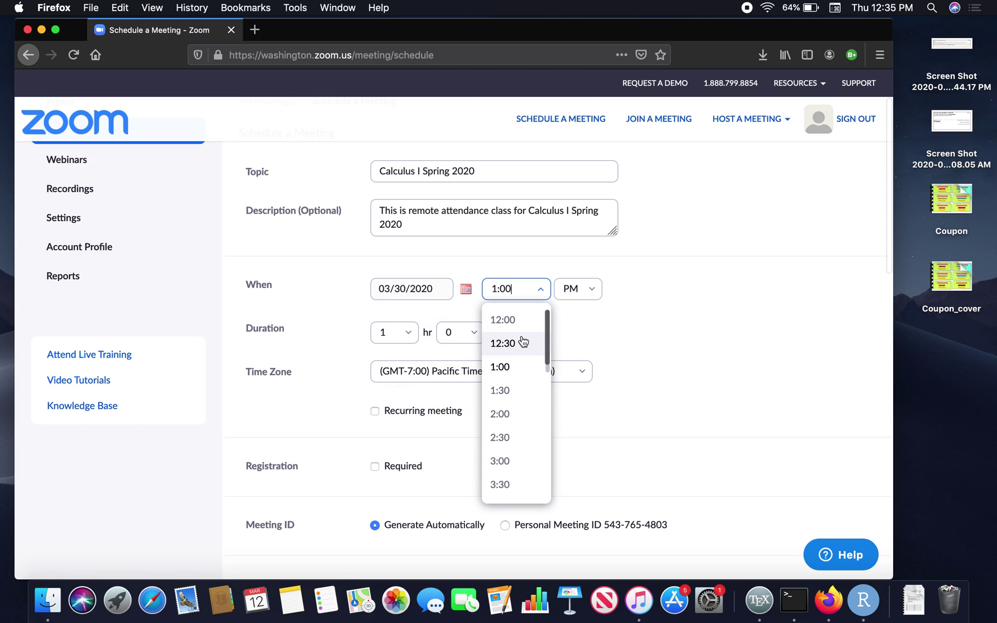
scroll(508, 388, "down", 1)
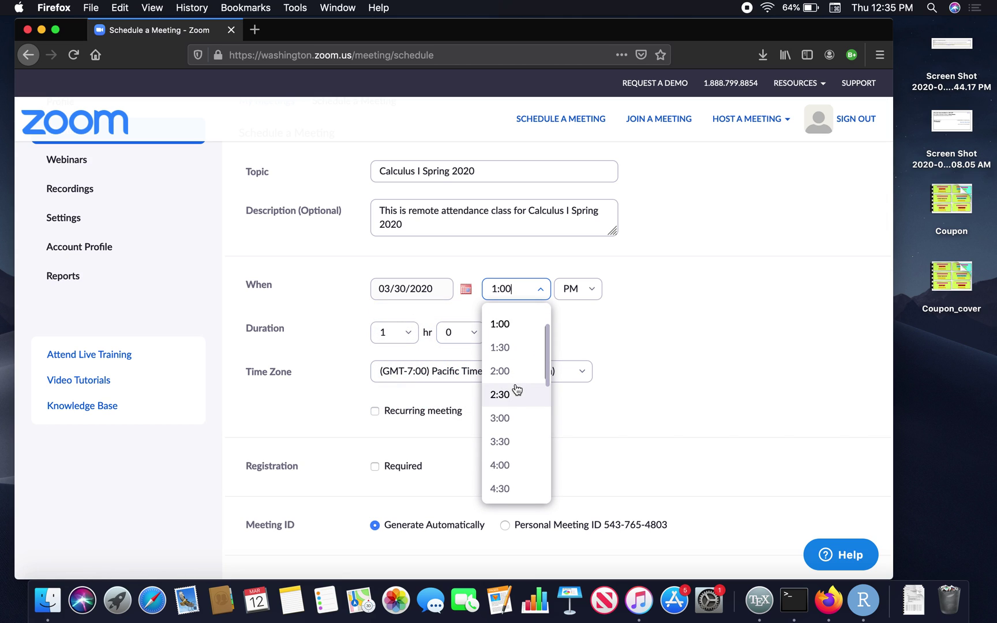
left_click(506, 442)
left_click(591, 290)
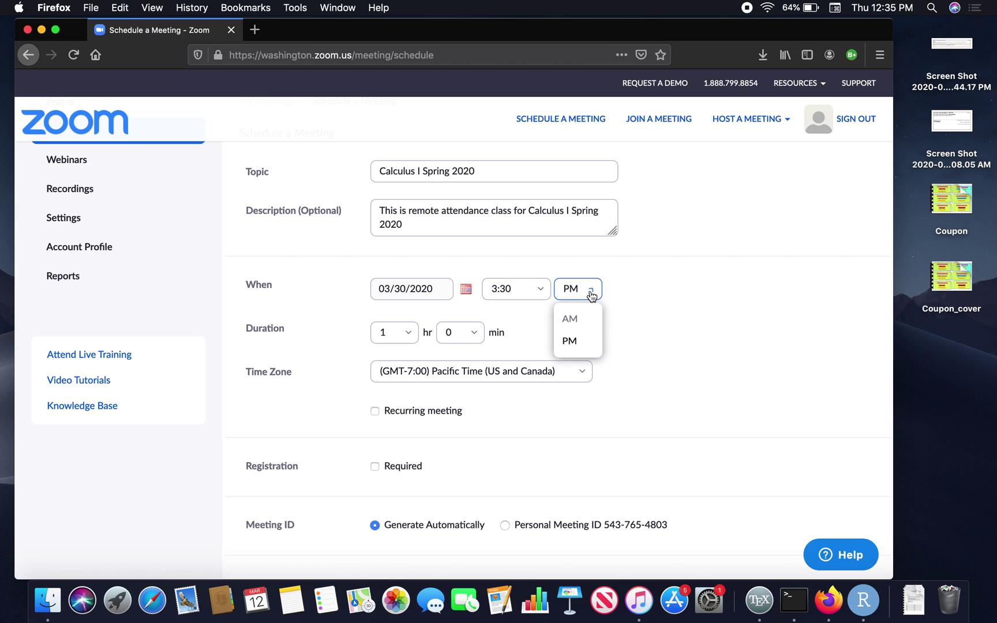
left_click(575, 347)
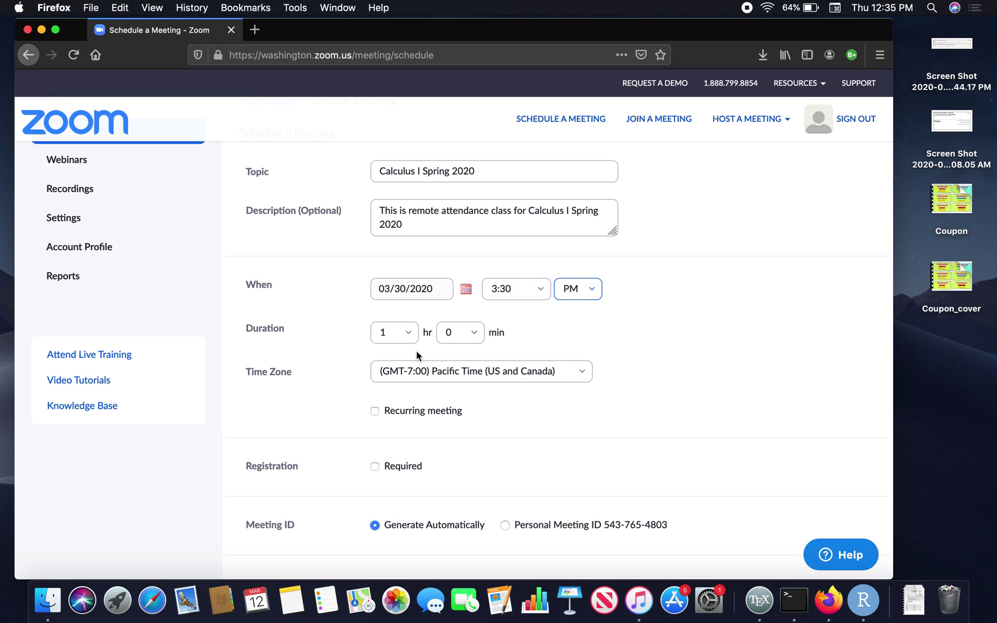
left_click(383, 335)
left_click(383, 411)
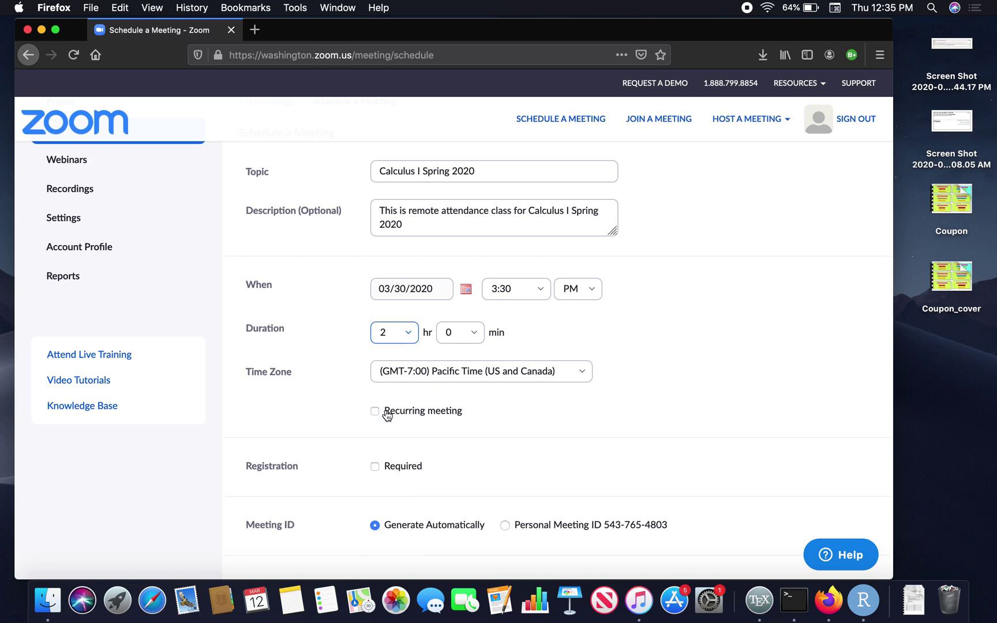
Make the meeting recurring with weekly recurrence and add Wednesday to the days it occurs on
scroll(339, 415, "down", 2)
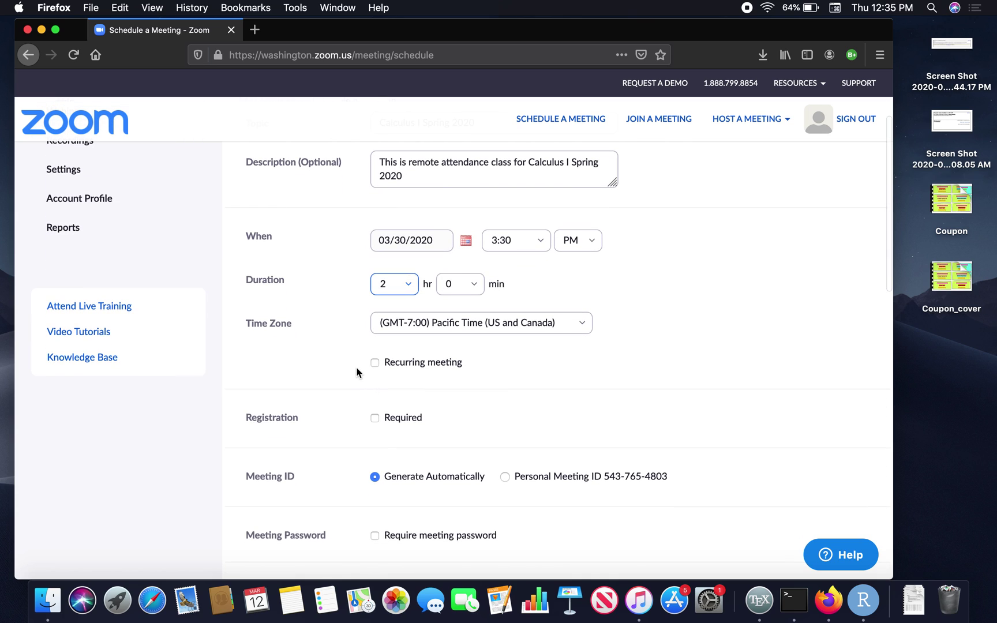
left_click(374, 363)
scroll(362, 374, "down", 3)
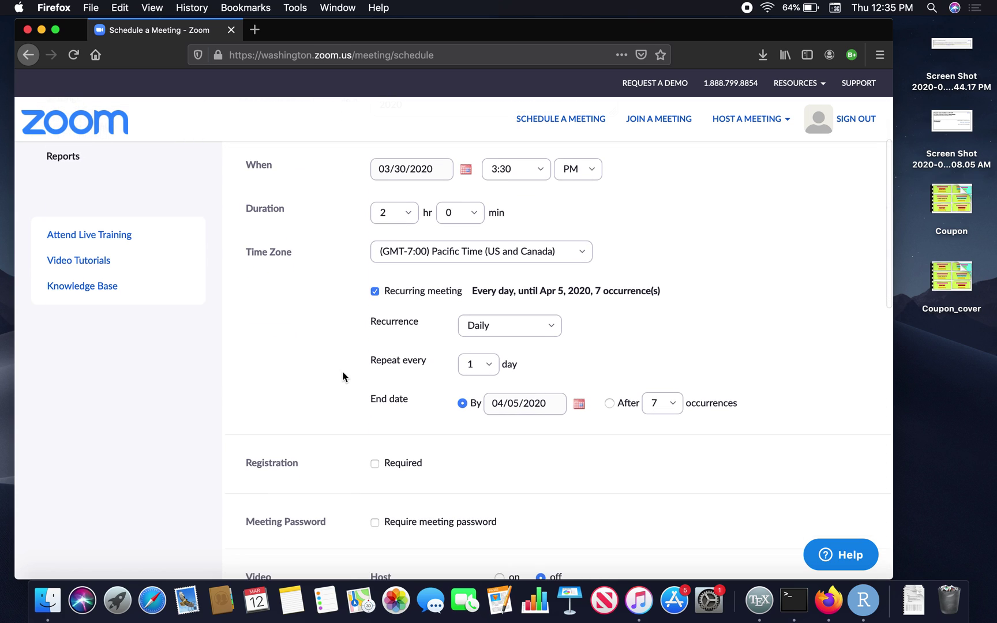
left_click(545, 332)
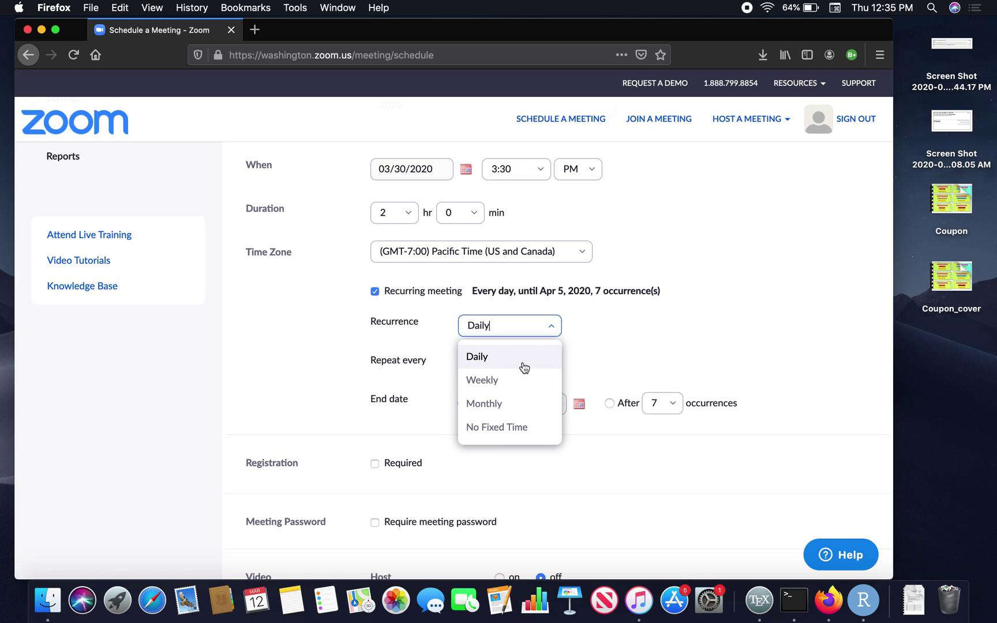
left_click(514, 379)
scroll(568, 360, "down", 2)
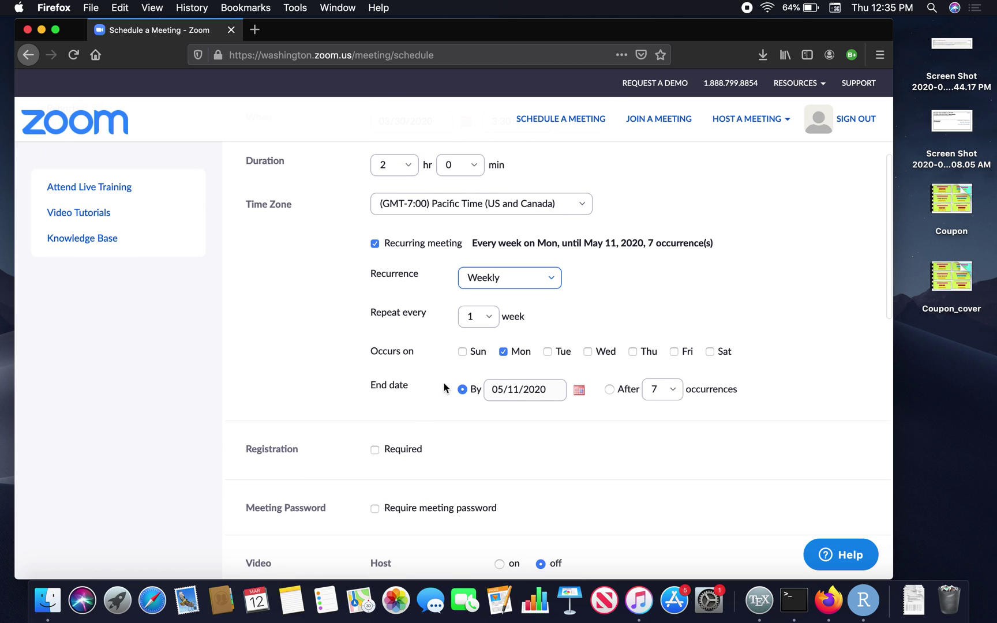
left_click(587, 352)
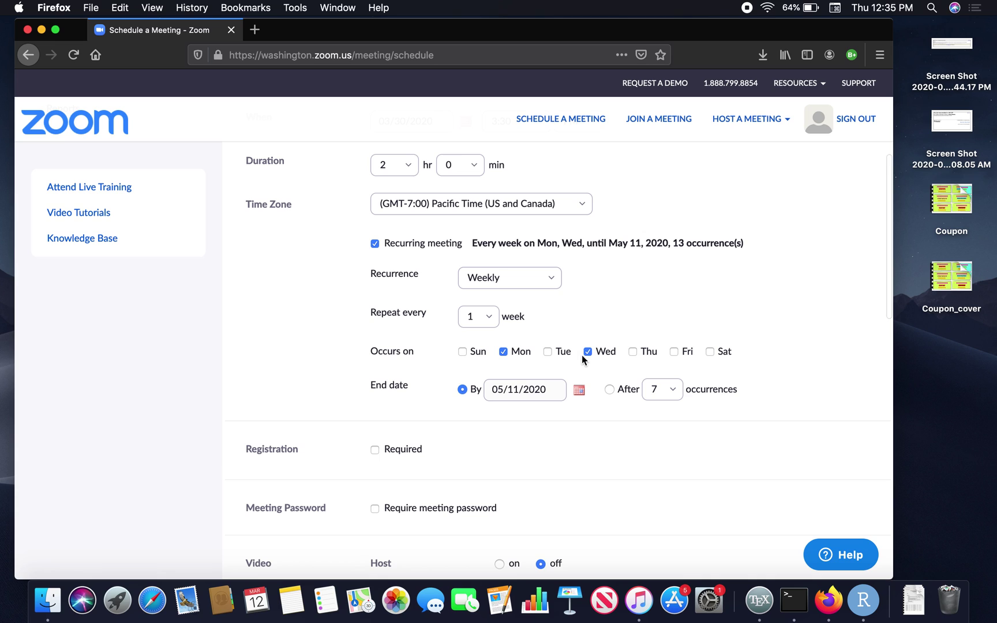
Set the recurring meeting's end date to 06/19/2020
scroll(328, 366, "down", 2)
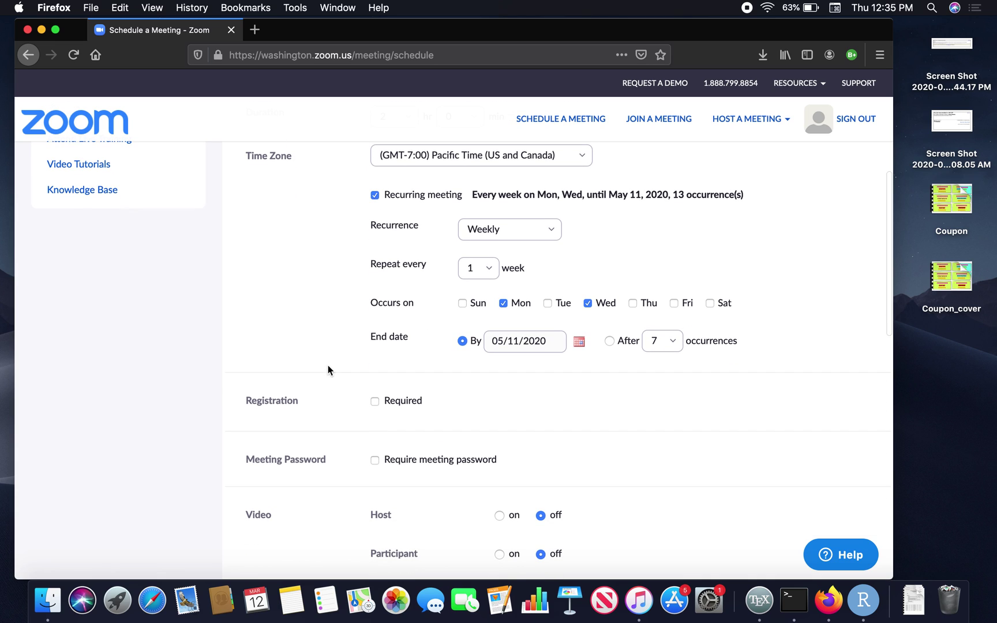
left_click(578, 342)
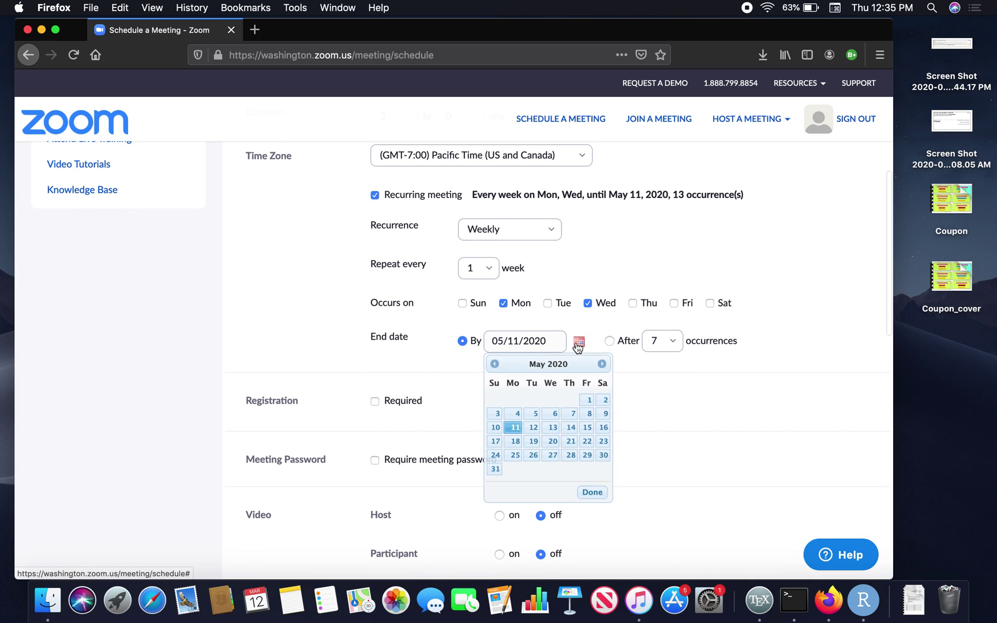
left_click(602, 364)
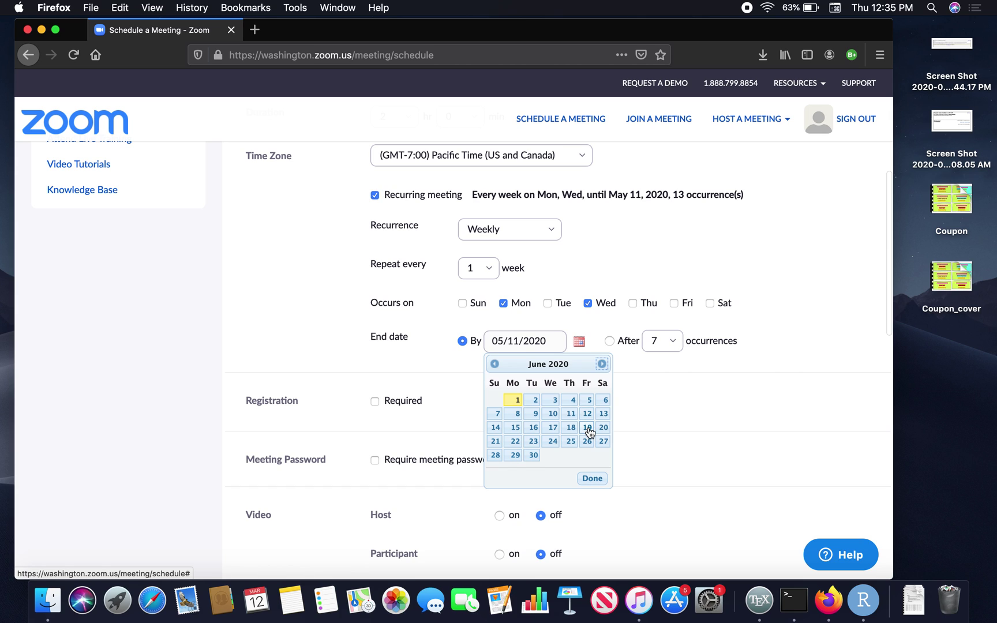
left_click(587, 428)
Turn the video on for both the host and the participants
scroll(653, 411, "down", 2)
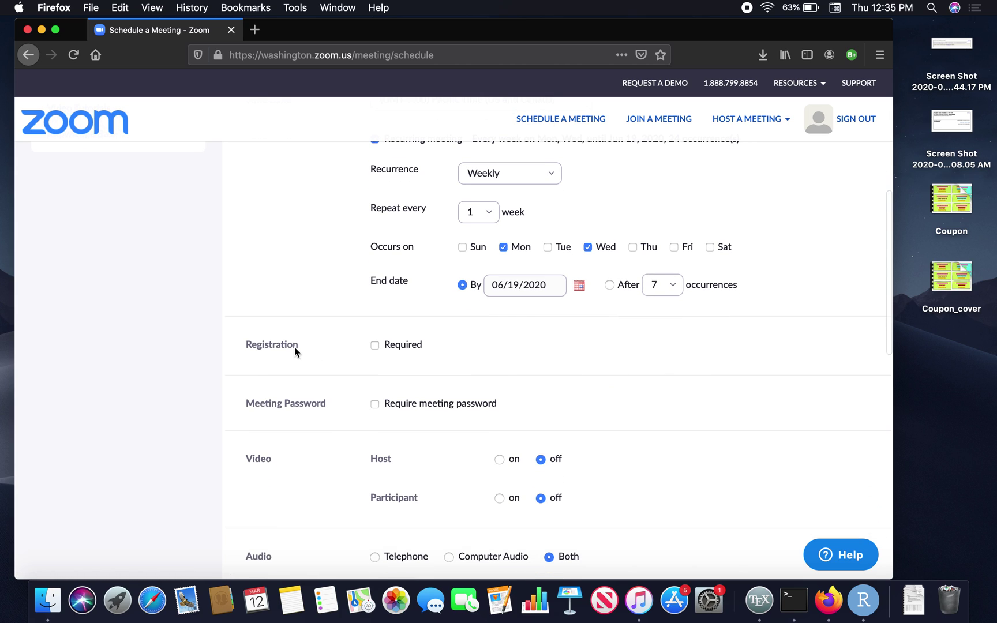
scroll(287, 349, "down", 2)
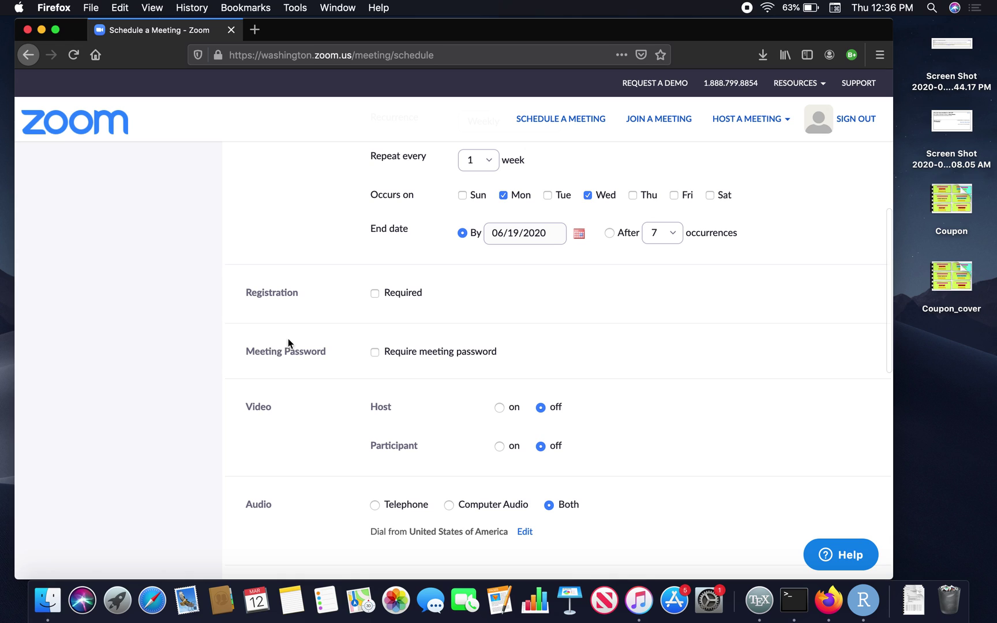
scroll(333, 392, "down", 1)
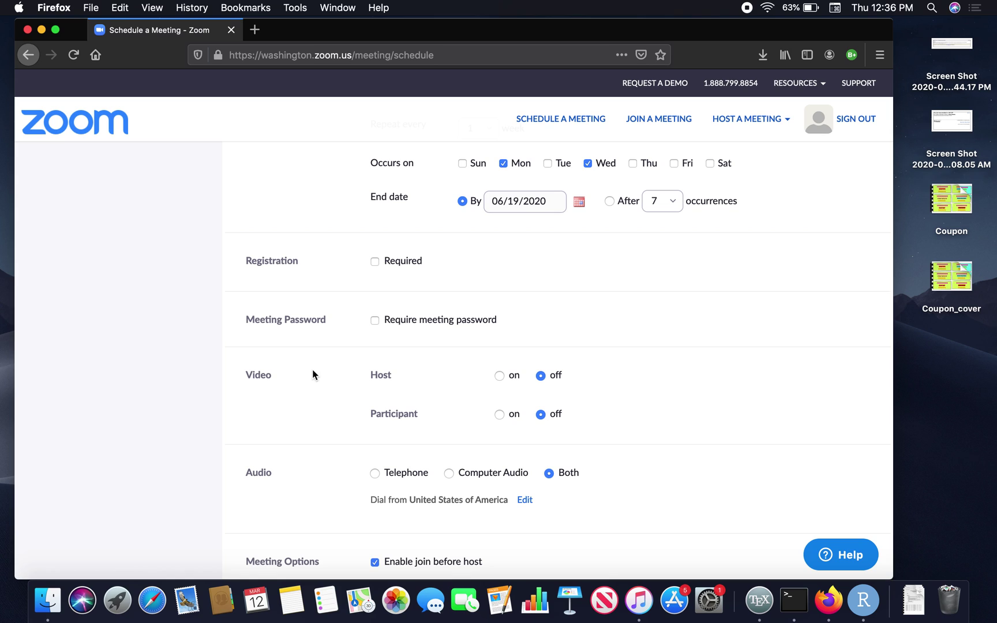
scroll(312, 374, "down", 1)
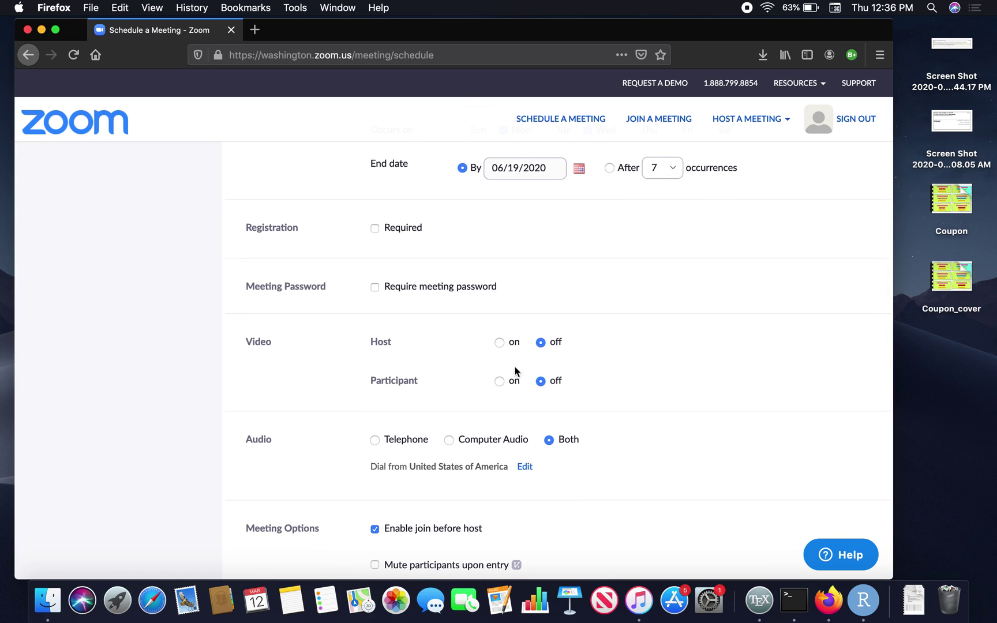
left_click(500, 343)
scroll(467, 401, "down", 1)
left_click(499, 354)
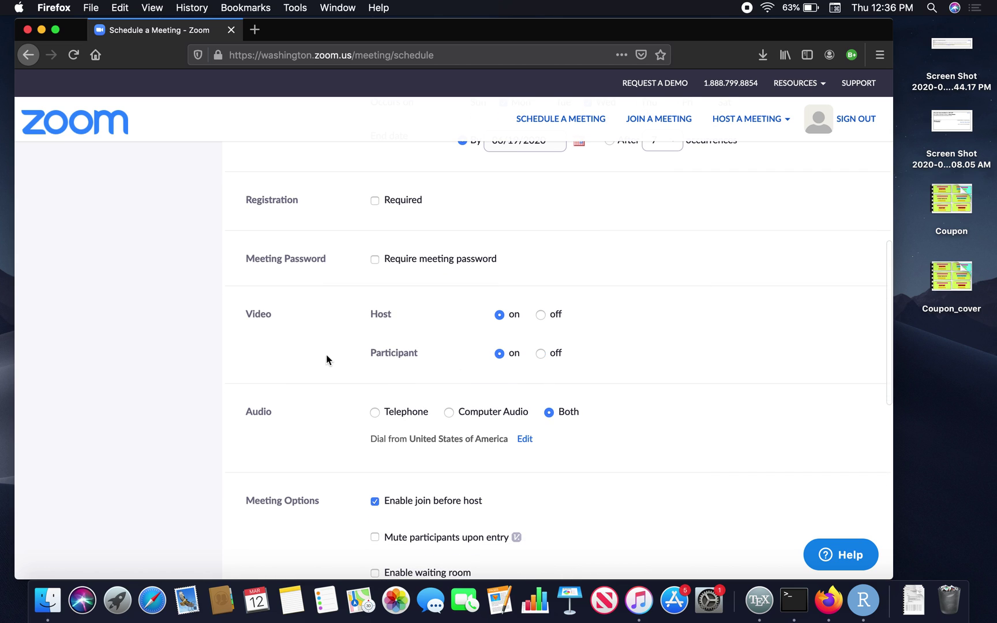
Enable muting participants upon entry and recording the meeting automatically in the cloud
scroll(318, 356, "down", 2)
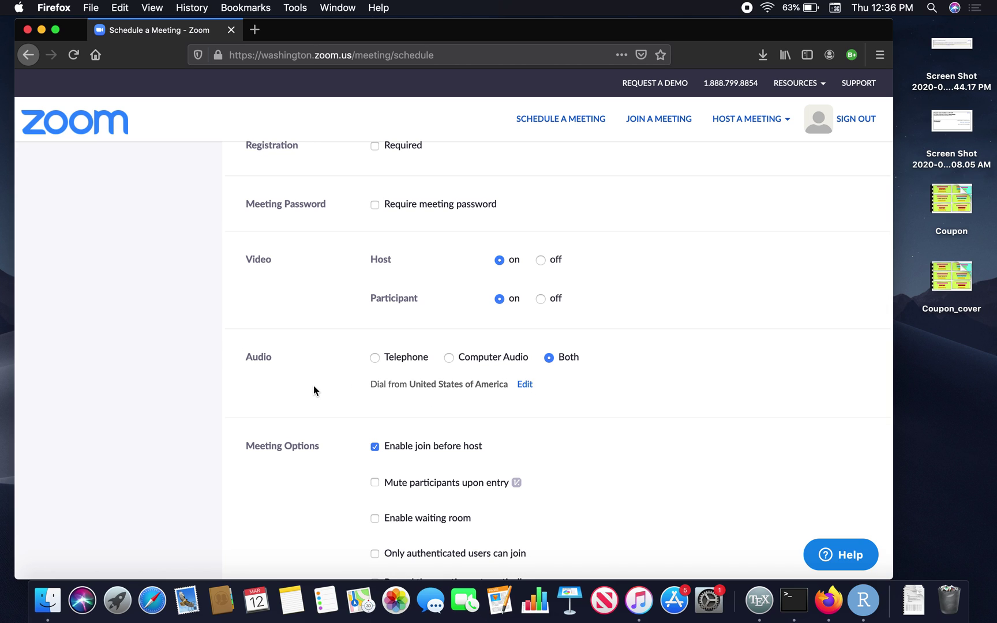
scroll(313, 385, "down", 1)
scroll(298, 384, "down", 1)
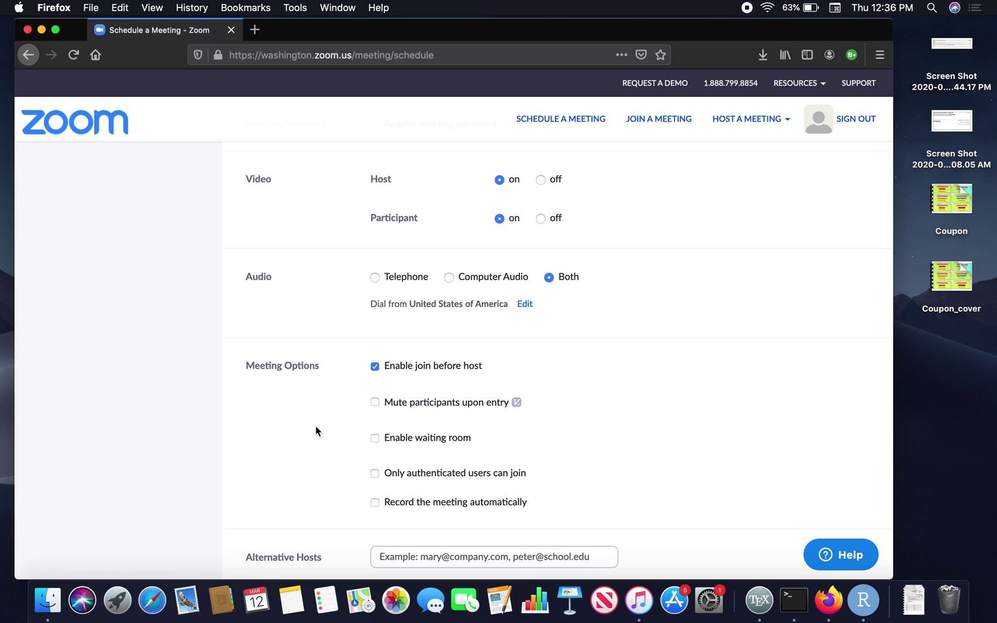
scroll(315, 431, "down", 1)
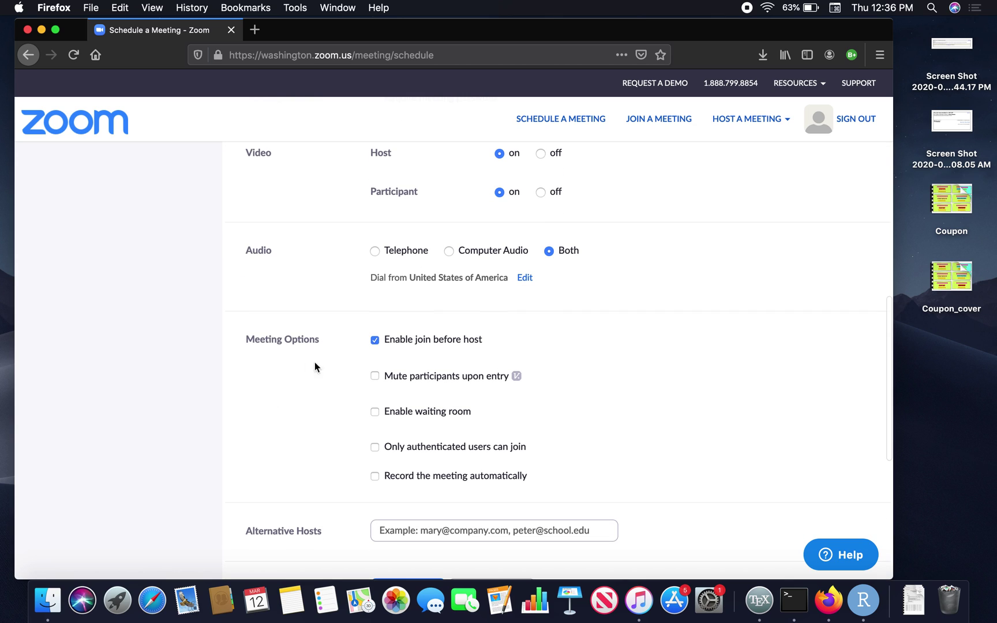
scroll(338, 375, "down", 1)
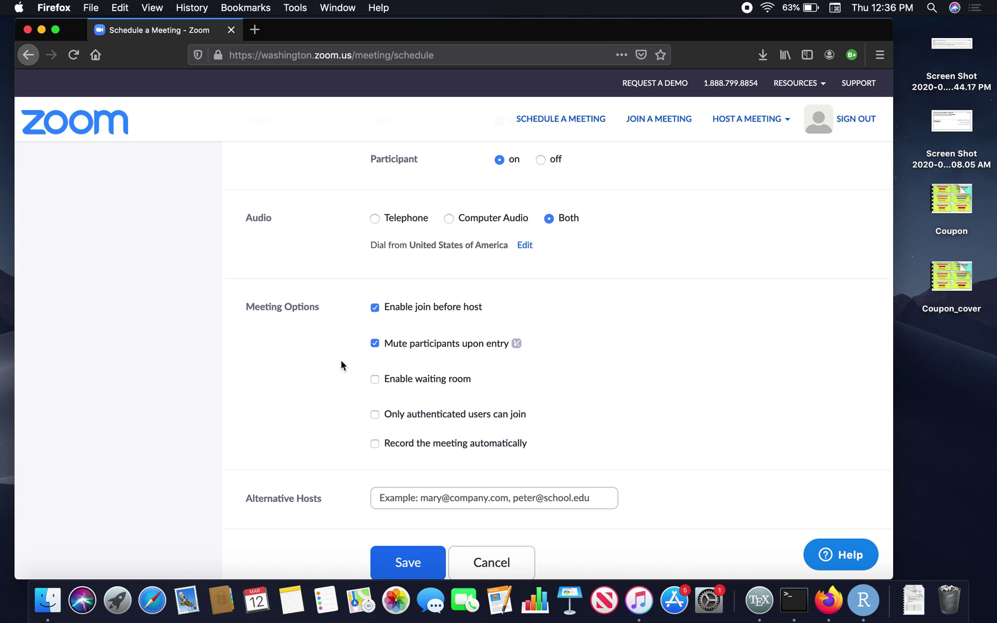
scroll(328, 372, "down", 1)
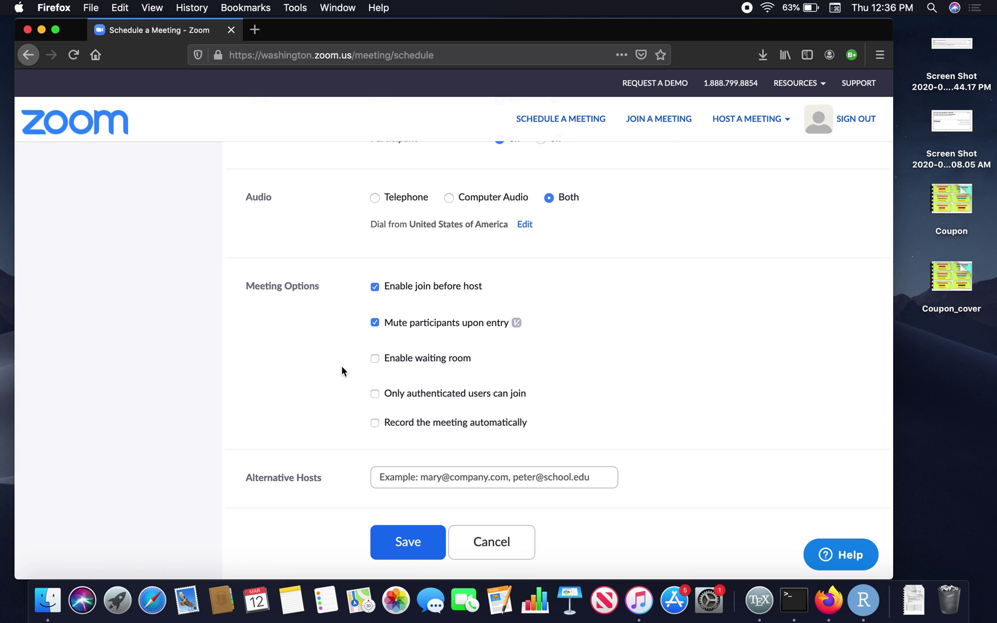
scroll(336, 363, "down", 2)
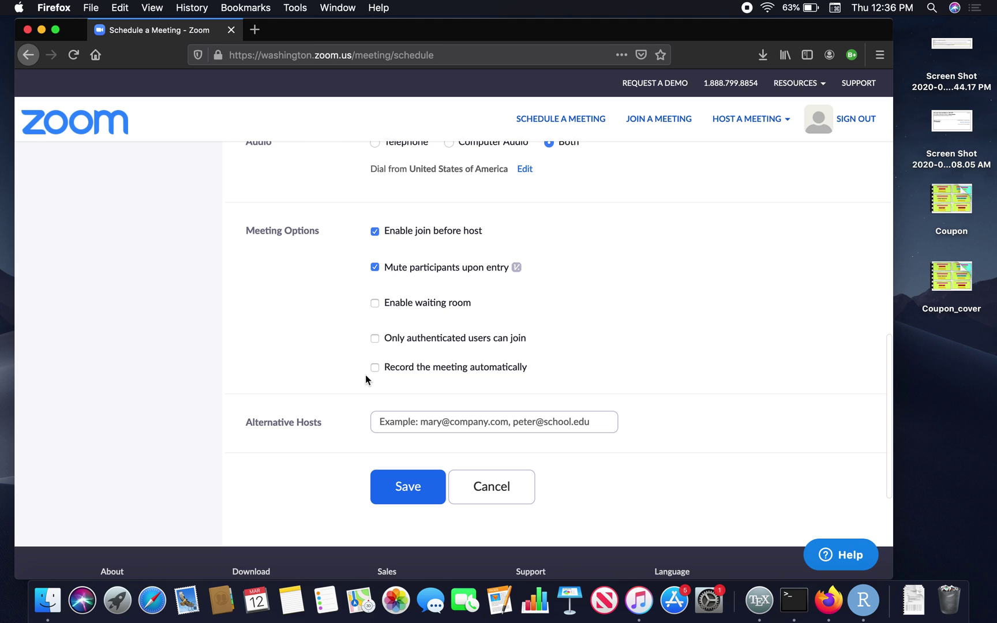
left_click(375, 367)
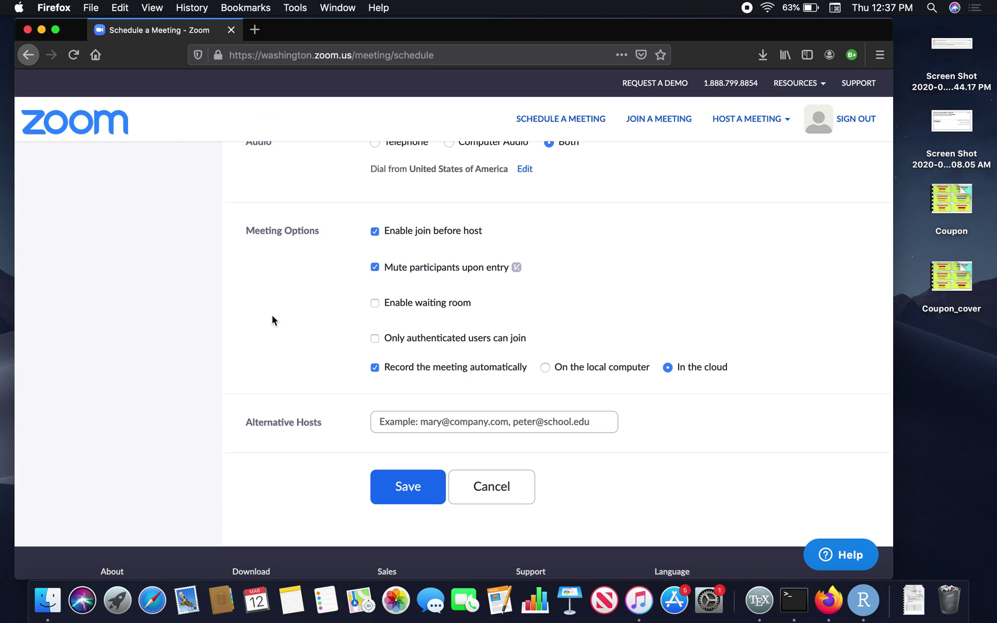
Review the completed meeting form and save the scheduled meeting
scroll(276, 314, "down", 1)
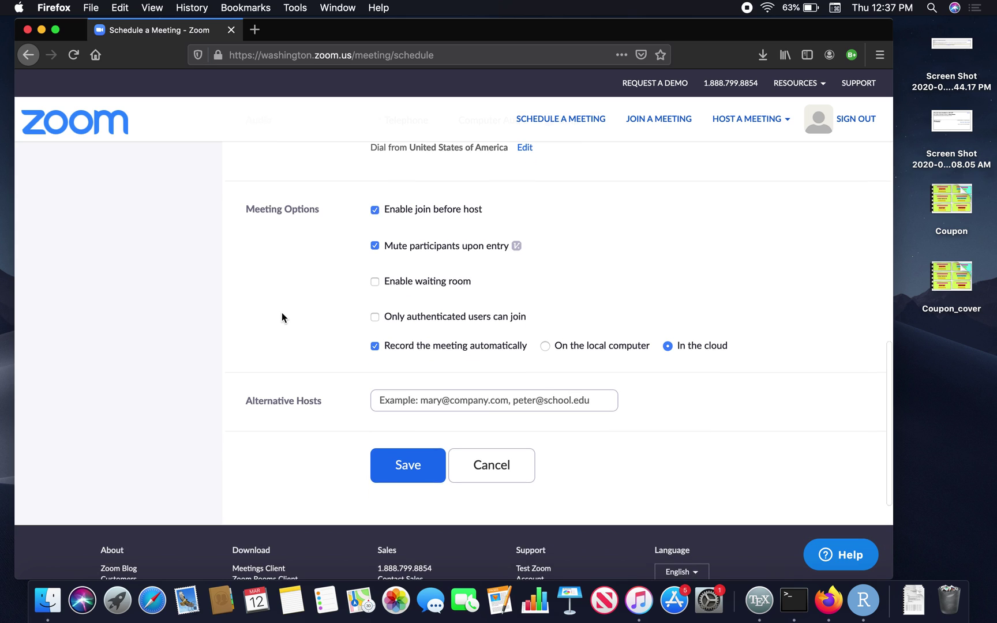
scroll(284, 305, "down", 1)
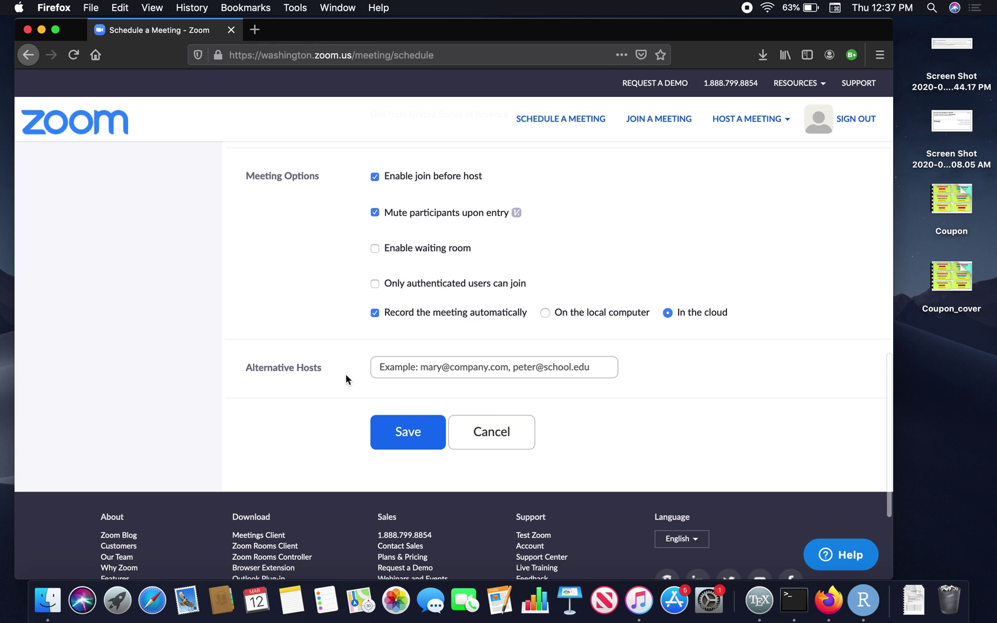
scroll(346, 375, "up", 5)
scroll(346, 375, "up", 10)
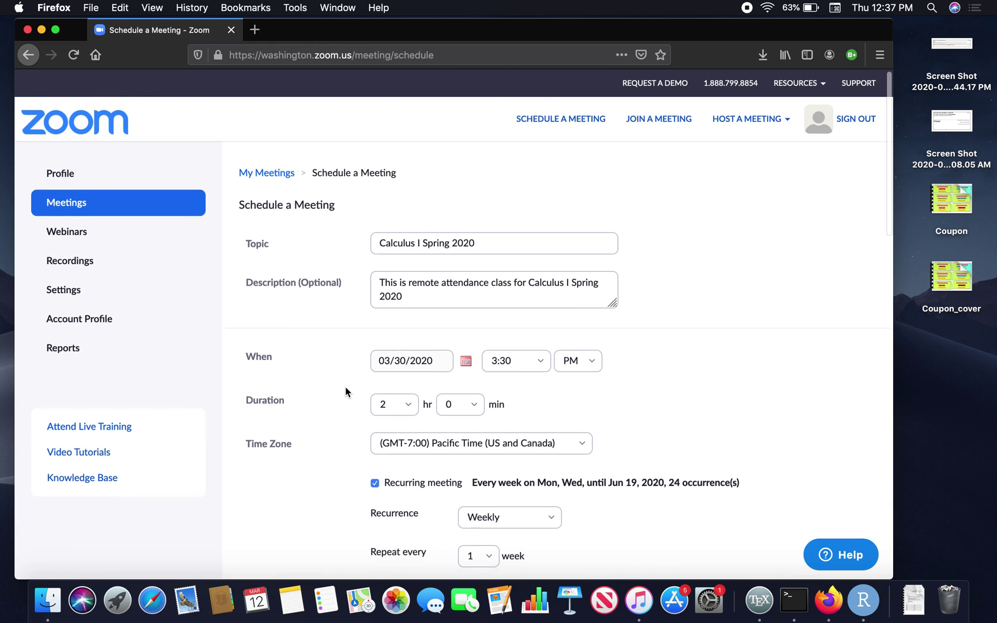
scroll(346, 388, "down", 15)
left_click(385, 411)
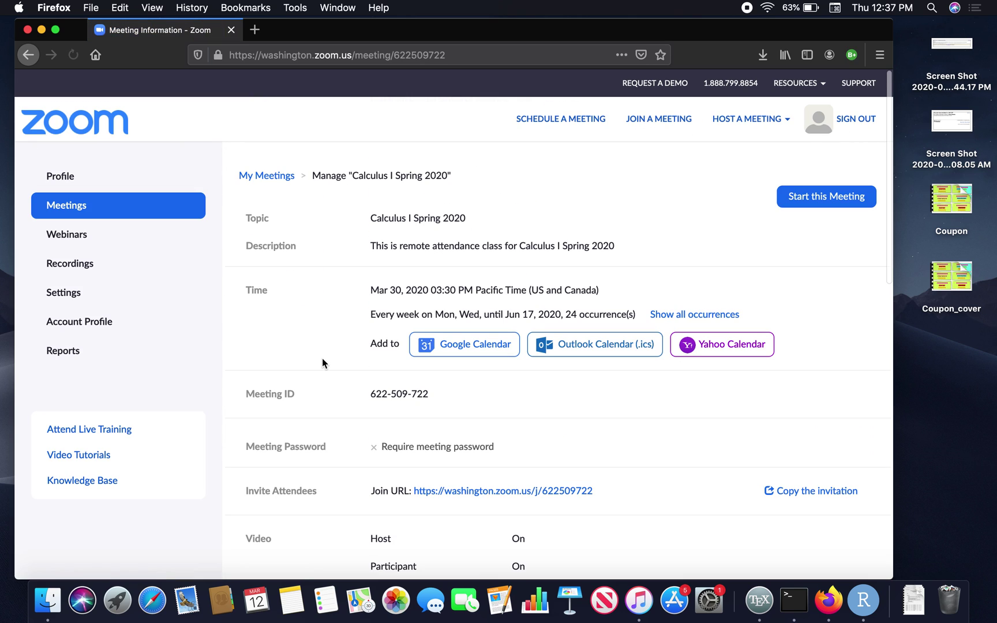
Check the saved meeting's details and open its invitation text for copying
scroll(322, 358, "down", 5)
scroll(322, 400, "down", 5)
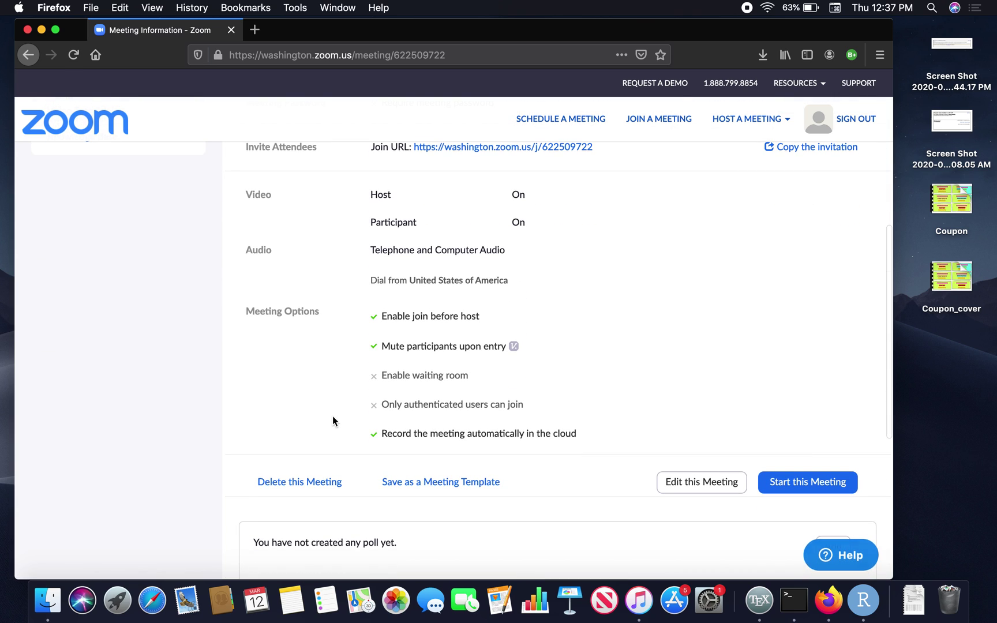
scroll(336, 386, "up", 1)
scroll(334, 385, "up", 4)
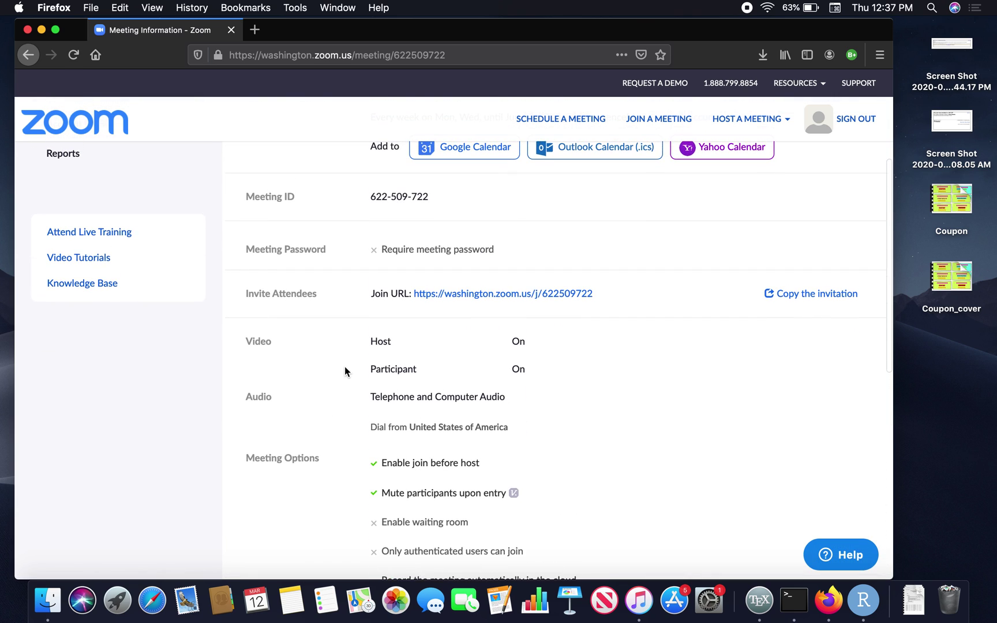
scroll(346, 349, "down", 1)
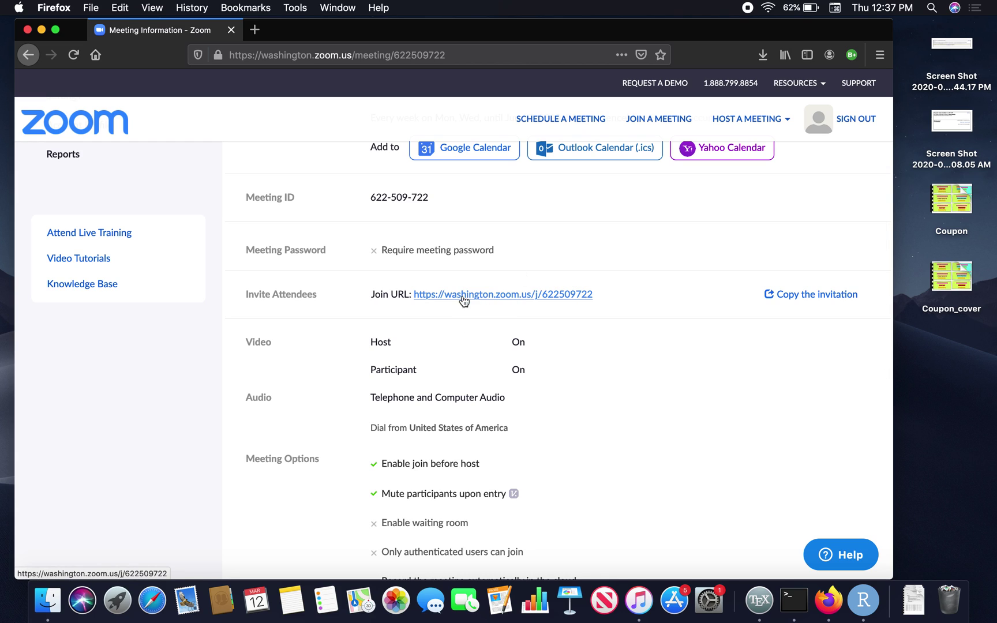
left_click(810, 295)
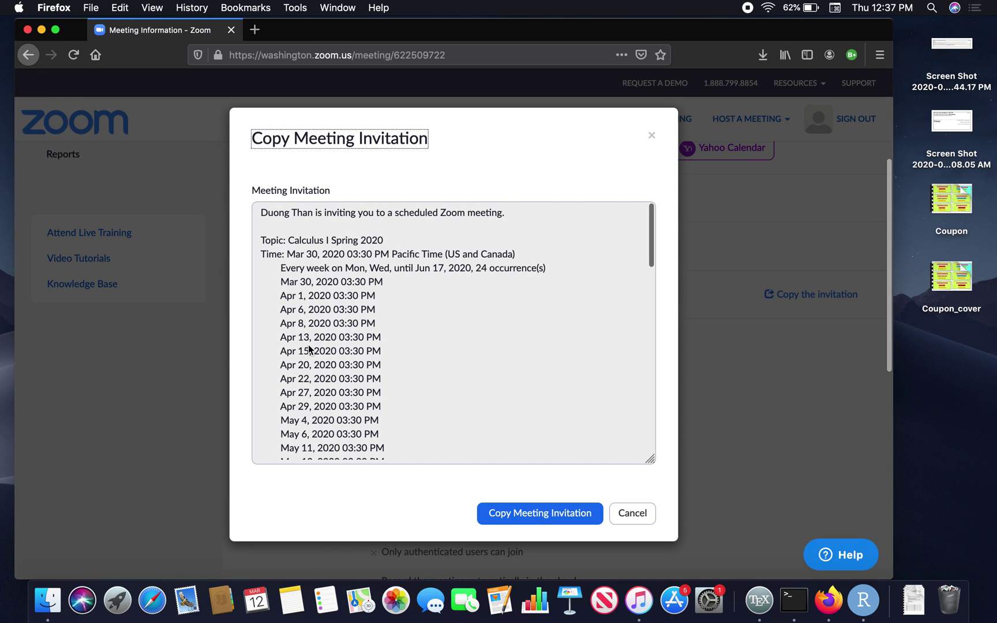
Read through the meeting invitation, examining the occurrence dates, join link, meeting ID and dial-in details
scroll(331, 335, "up", 4)
scroll(331, 335, "down", 2)
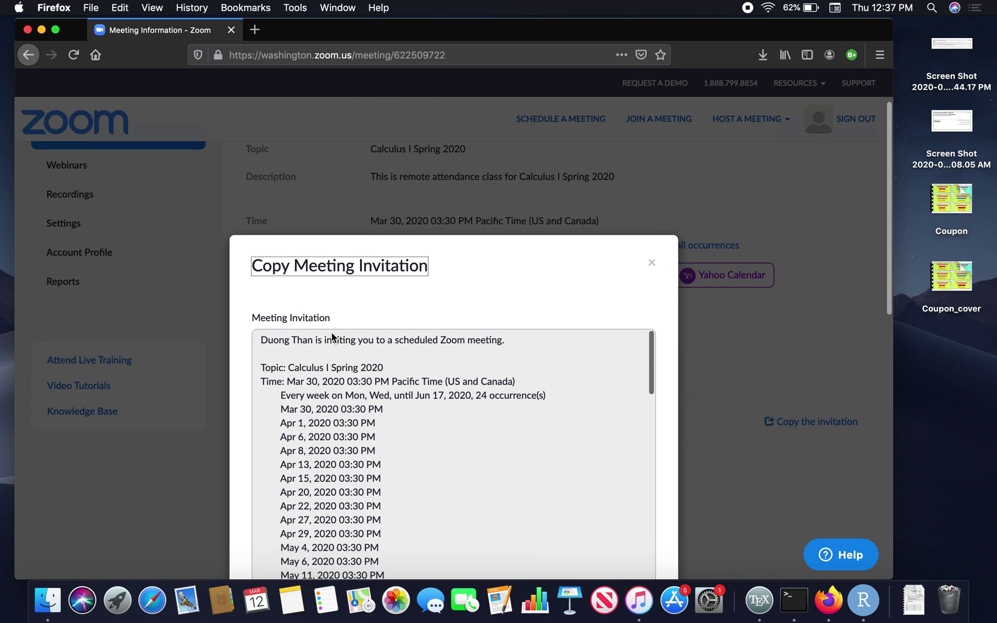
scroll(332, 337, "down", 3)
scroll(439, 293, "down", 4)
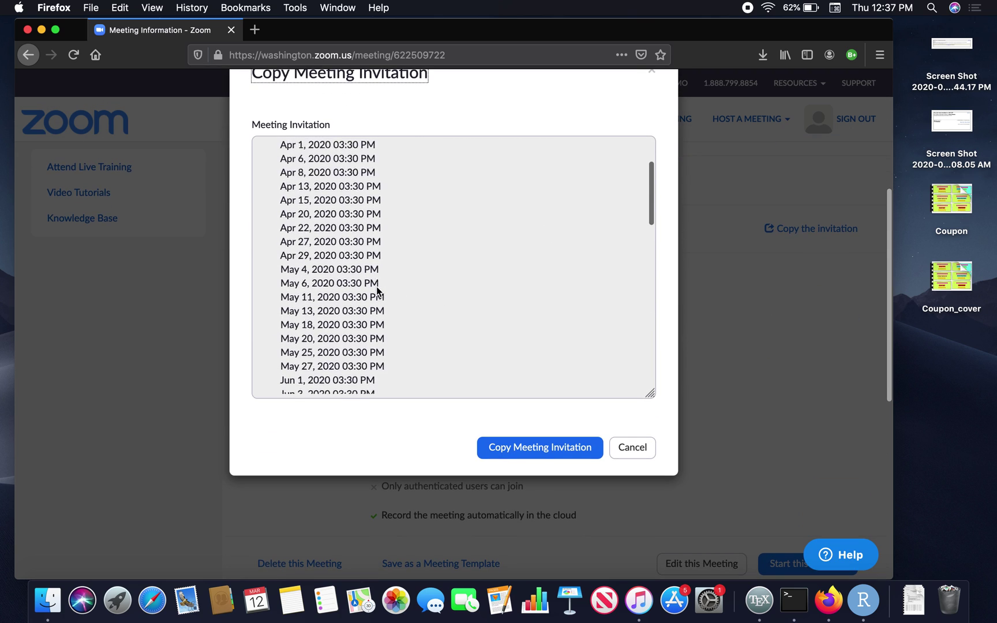
scroll(378, 291, "up", 3)
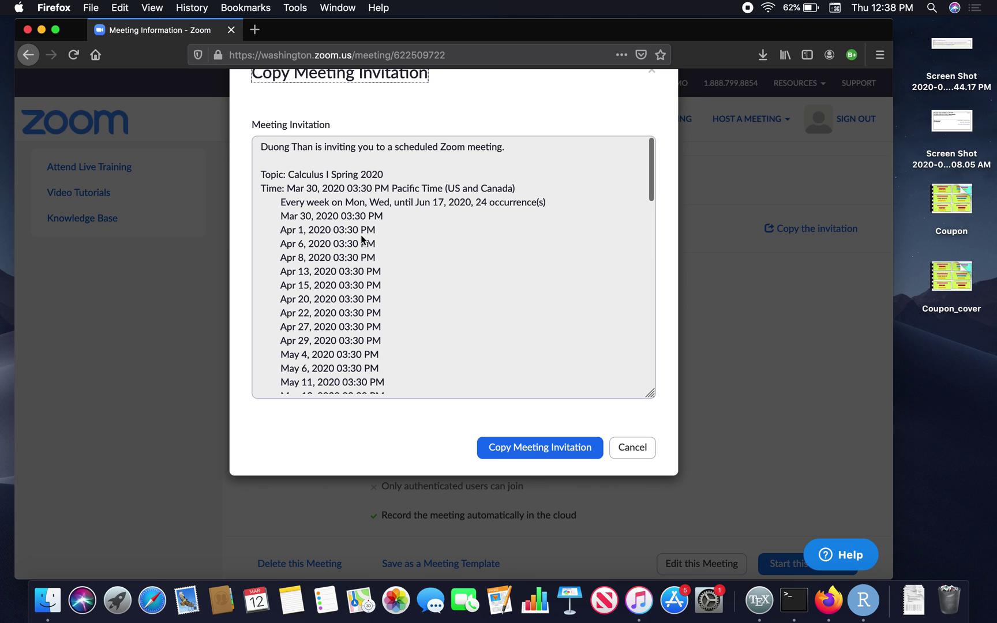
scroll(369, 272, "down", 10)
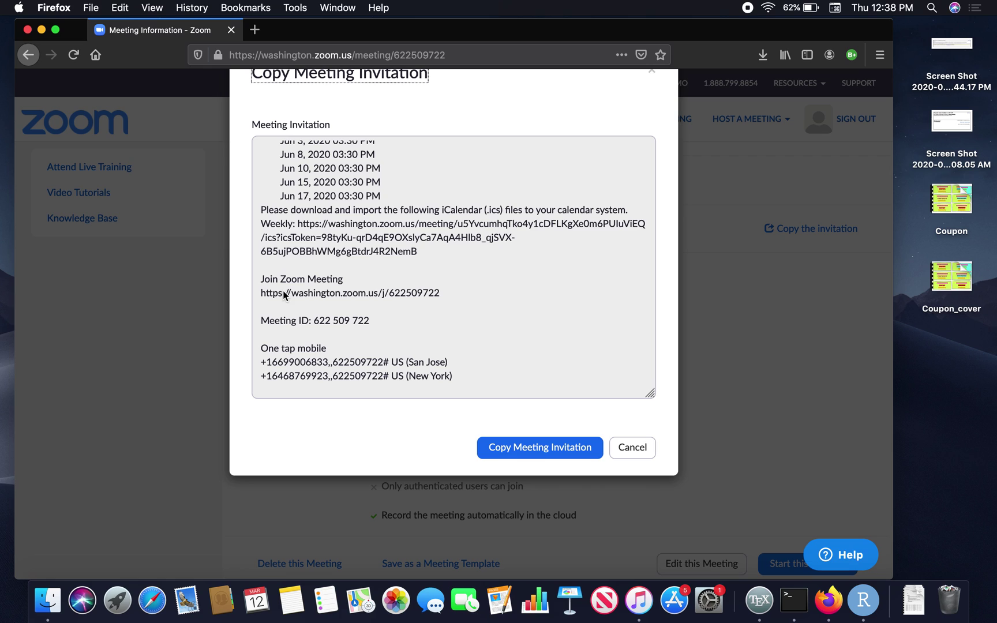
scroll(378, 307, "down", 3)
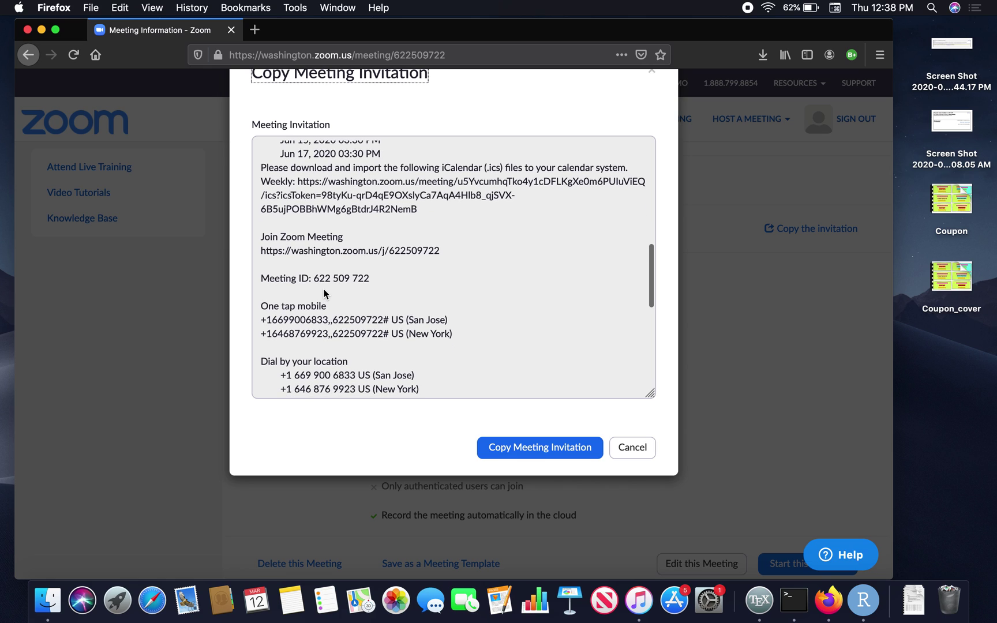
scroll(409, 283, "down", 4)
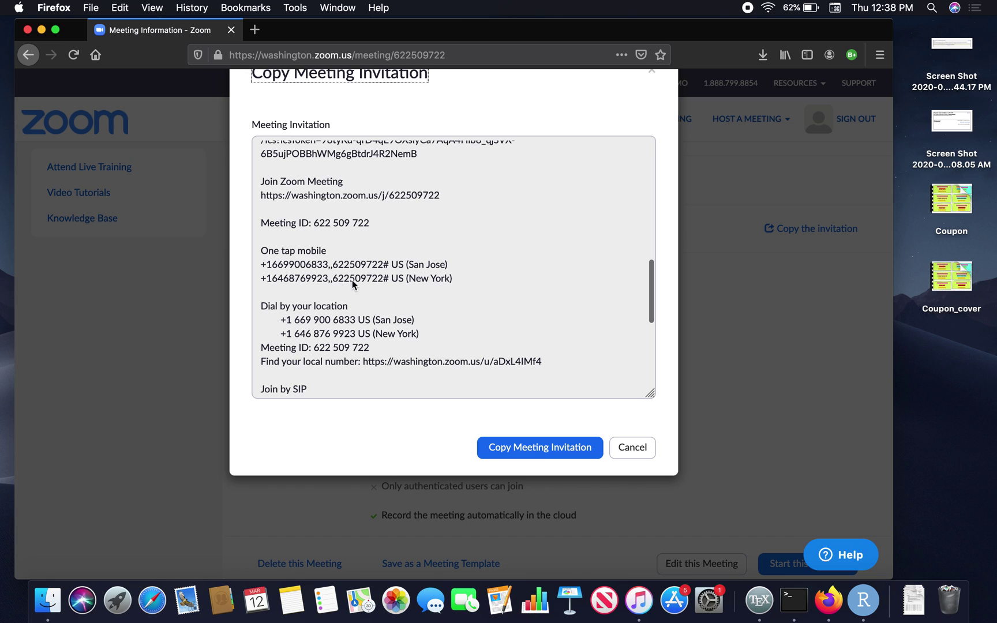
scroll(396, 280, "down", 3)
scroll(438, 266, "down", 3)
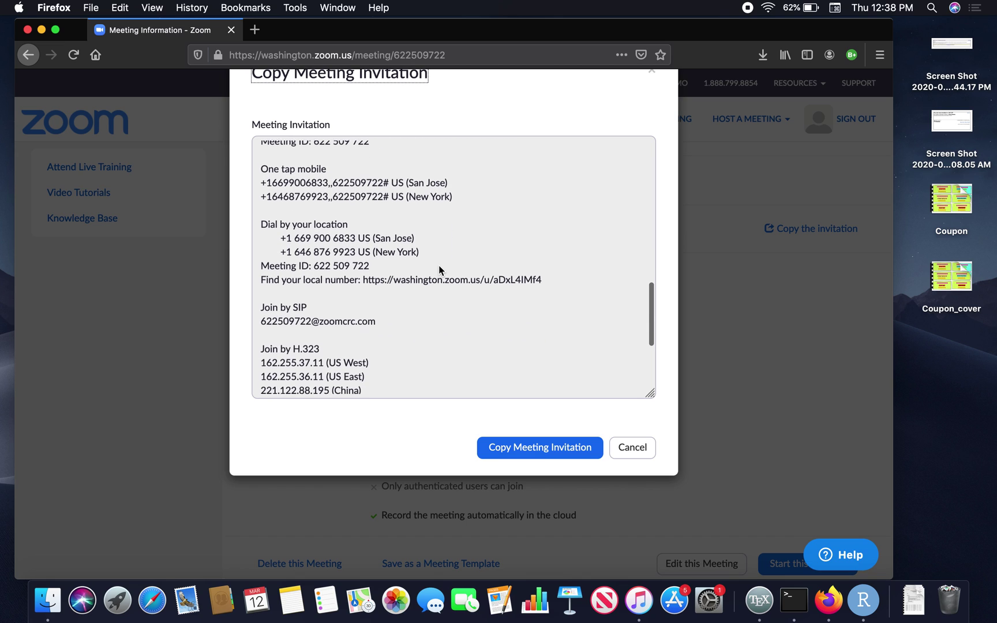
scroll(427, 294, "down", 3)
scroll(409, 294, "down", 6)
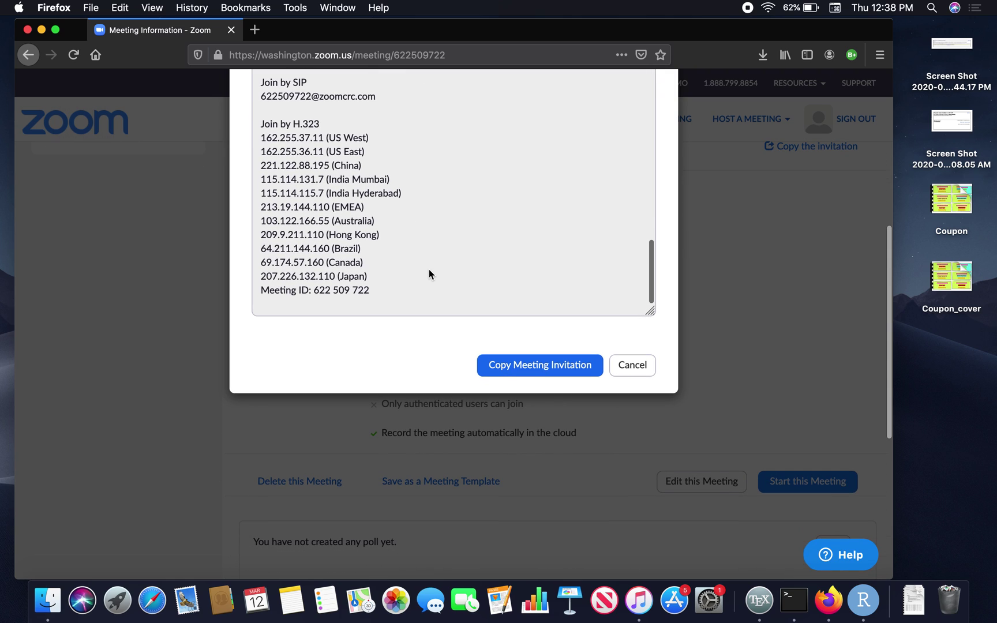
scroll(431, 256, "up", 10)
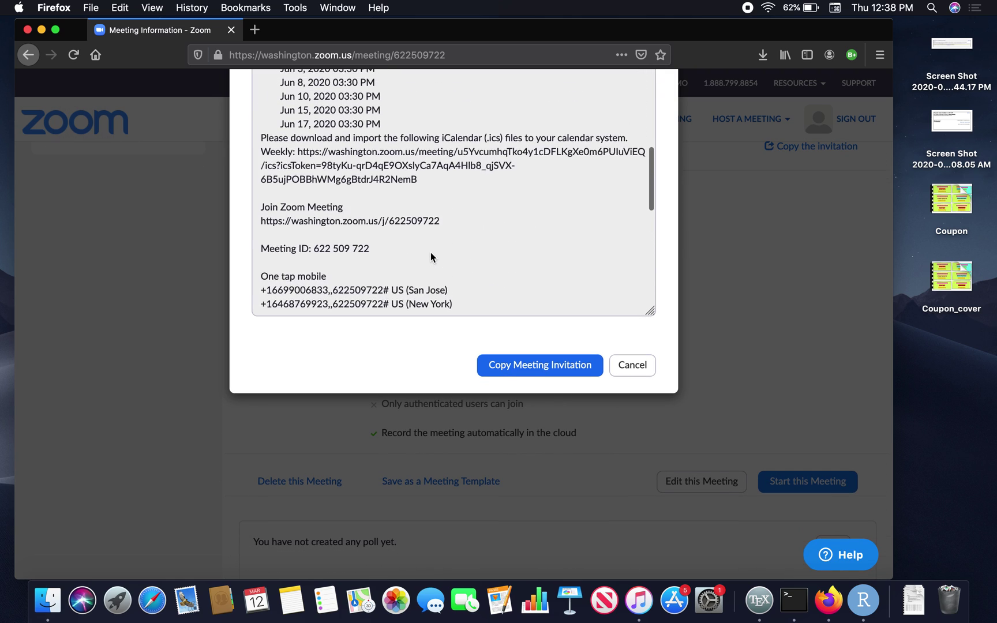
scroll(434, 269, "up", 10)
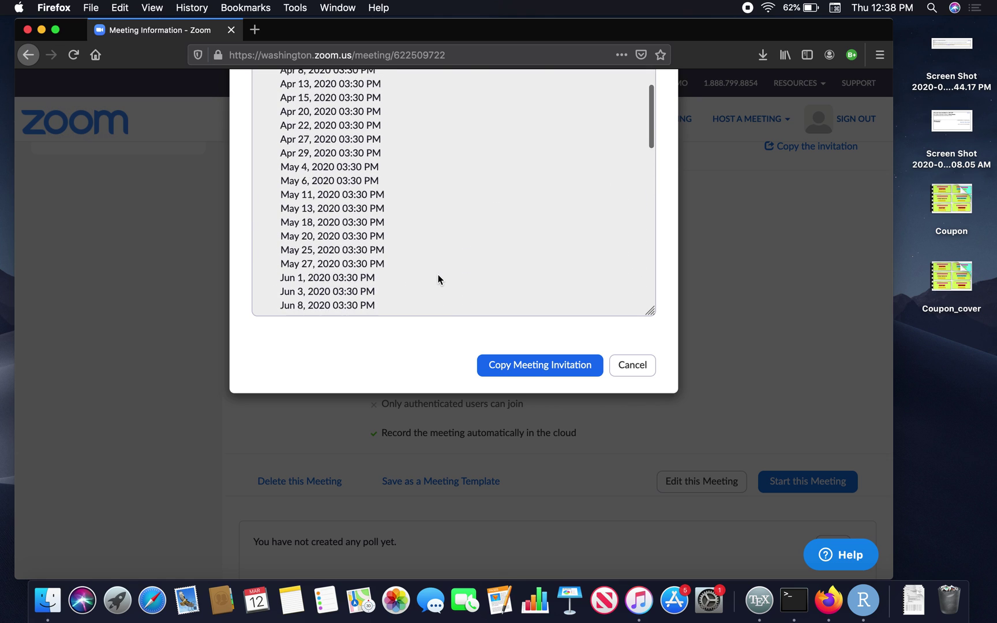
scroll(438, 279, "up", 5)
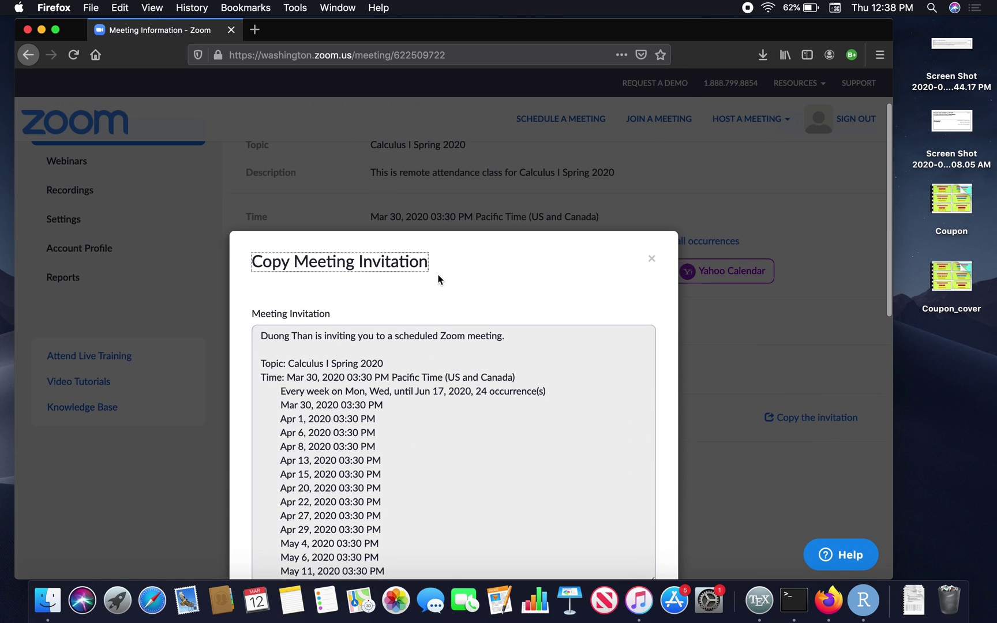
scroll(439, 279, "down", 8)
scroll(439, 279, "up", 6)
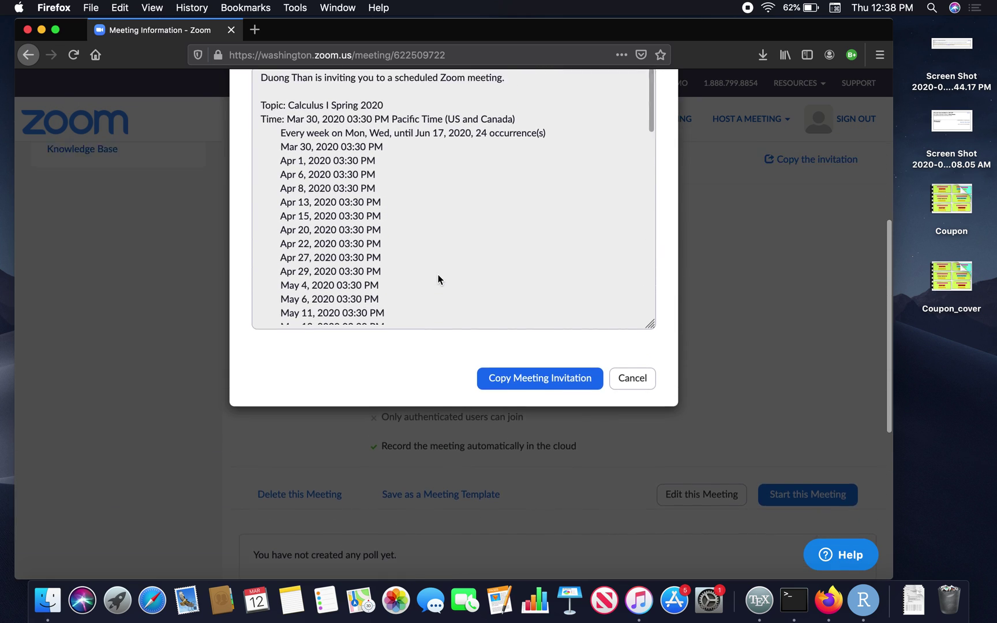
Copy the full meeting invitation text and close the invitation dialog
left_click(518, 413)
scroll(417, 277, "up", 5)
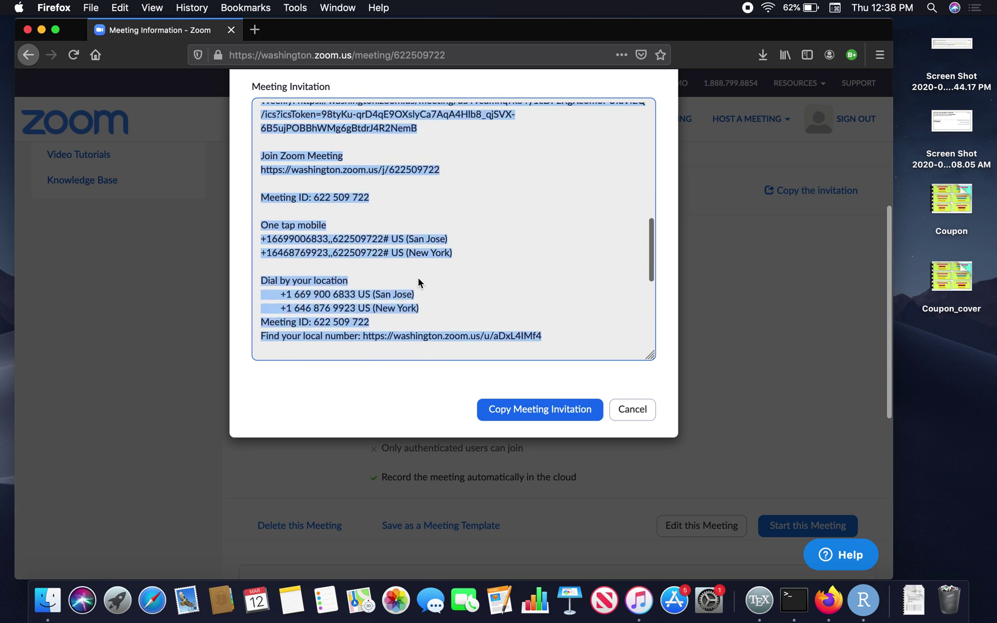
scroll(419, 282, "up", 5)
left_click(631, 411)
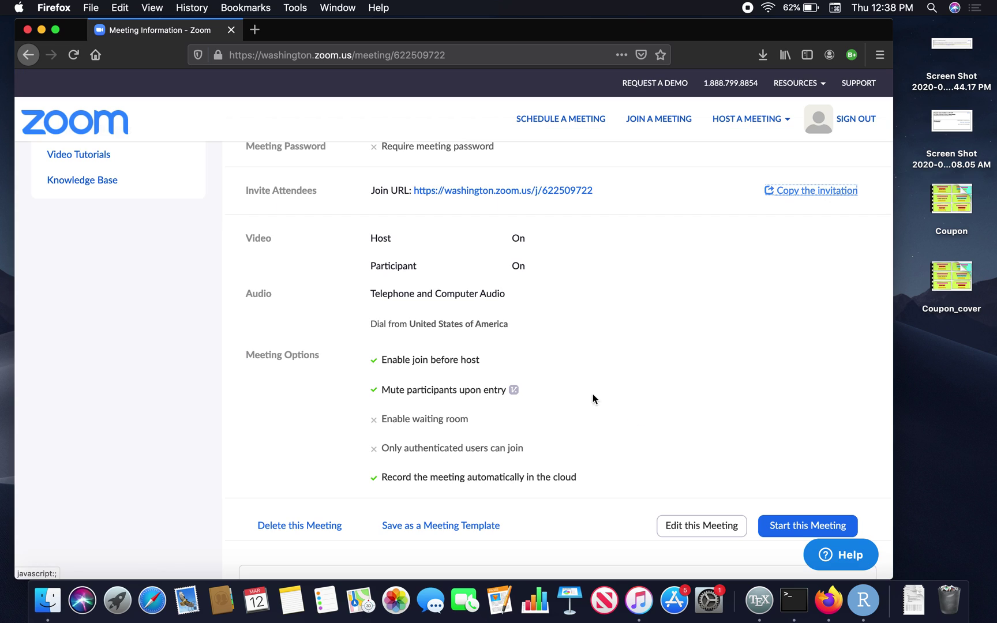
Review the saved meeting's options, join link, meeting ID and schedule, ending at the beginning of its details page
scroll(525, 362, "down", 2)
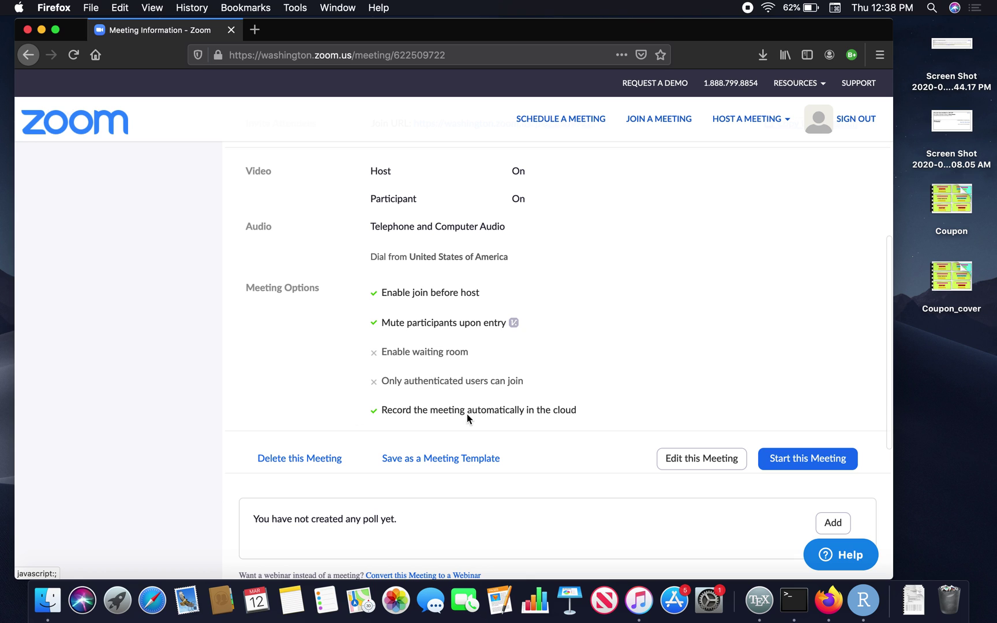
scroll(467, 413, "up", 5)
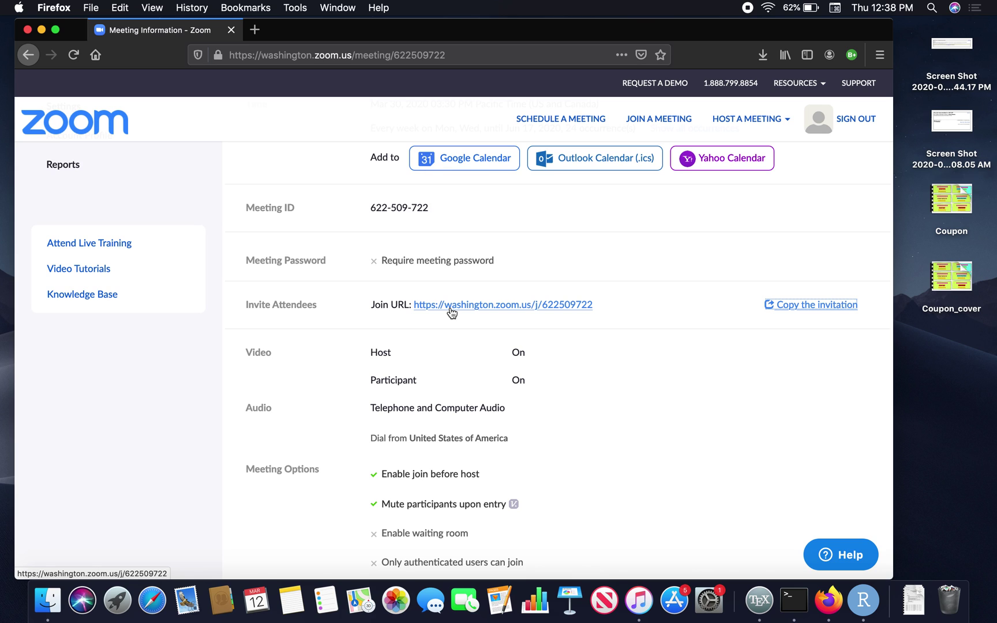
scroll(453, 360, "up", 3)
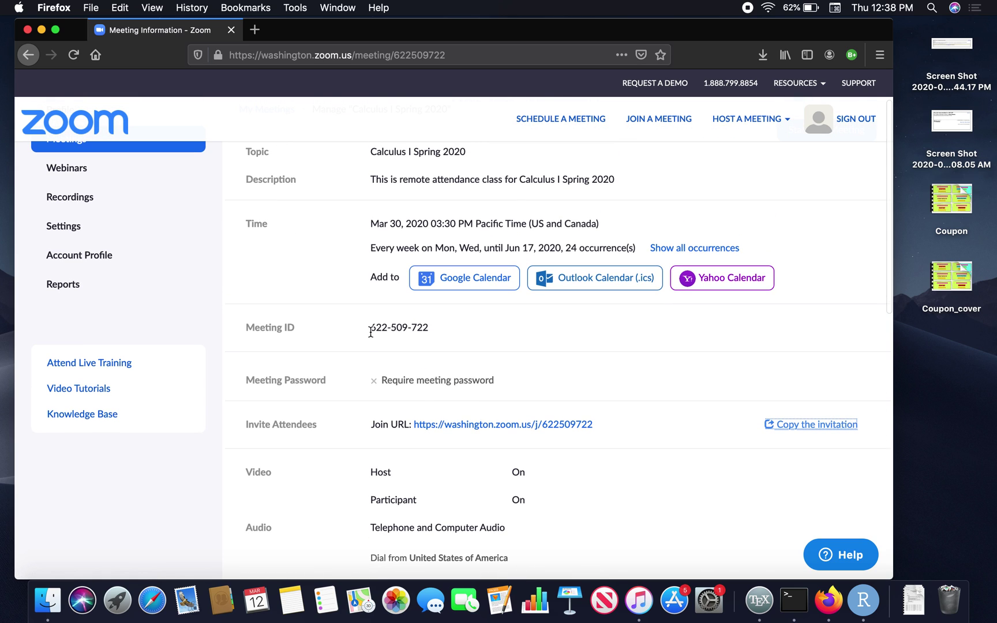
scroll(371, 332, "up", 2)
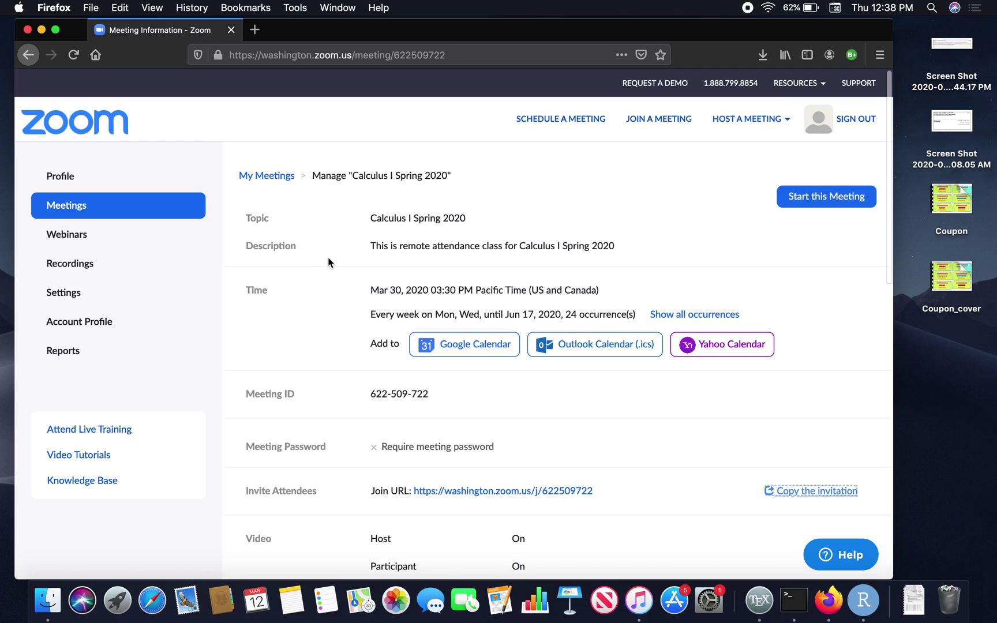